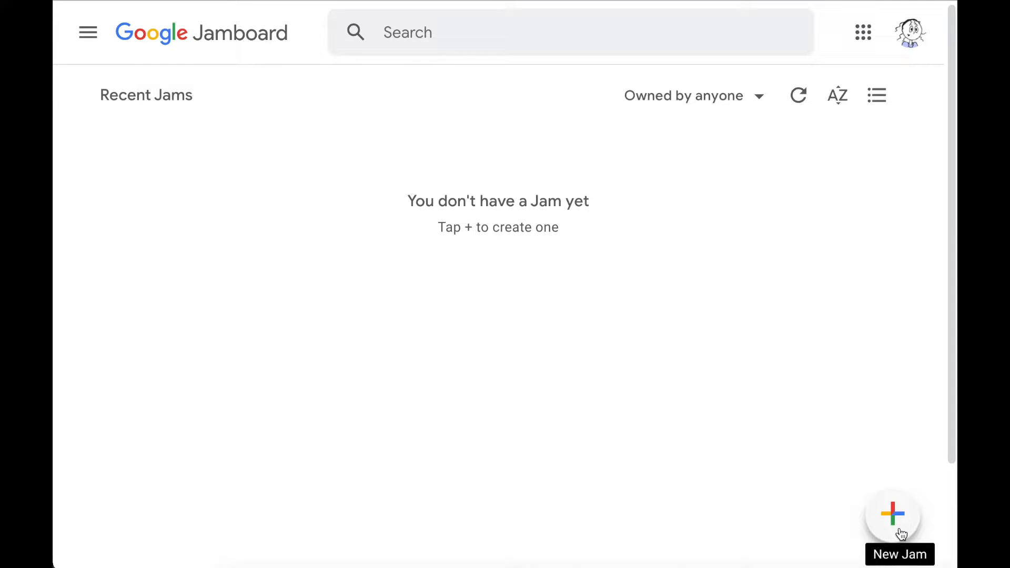
# Step: Switch from Google Calendar to Google Jamboard through the Google apps list and create a new jam
pyautogui.click(901, 534)
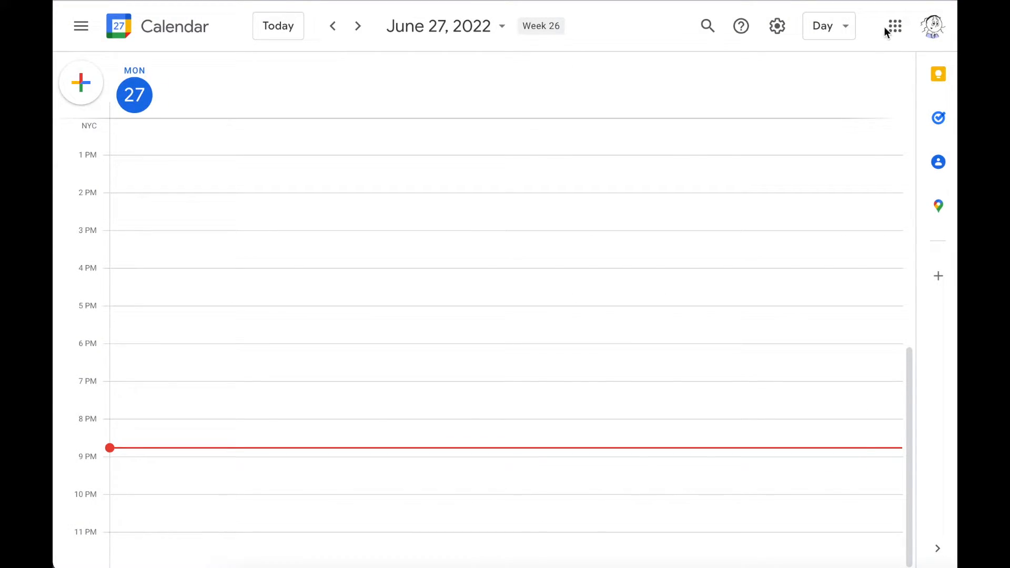
pyautogui.click(897, 34)
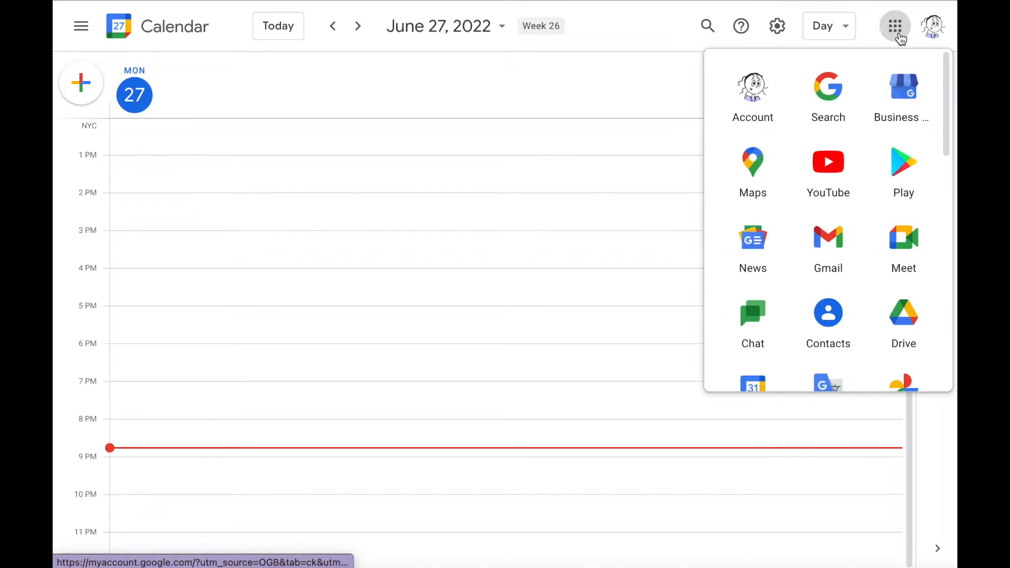
pyautogui.scroll(-8, 869, 145)
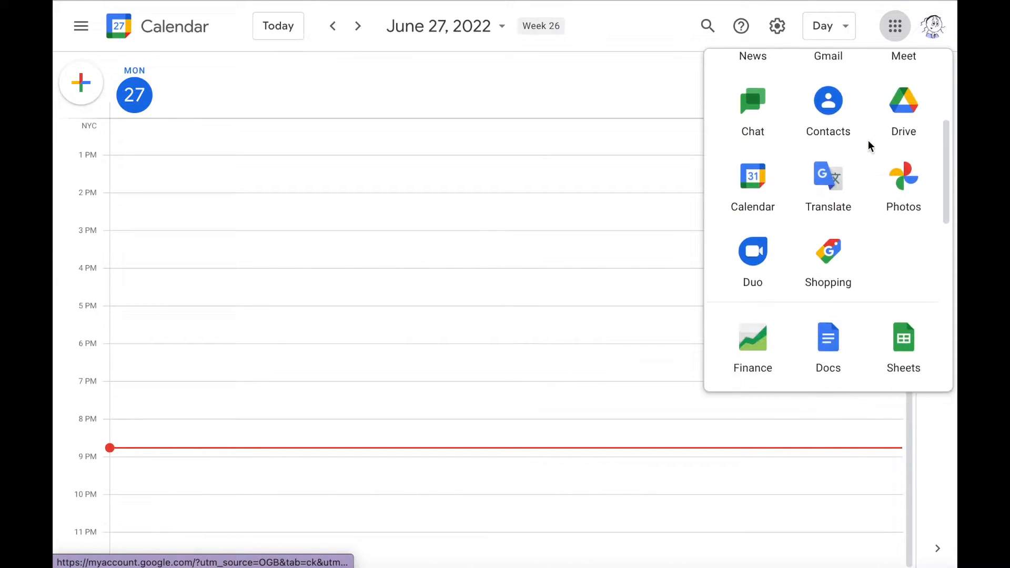
pyautogui.scroll(-3, 869, 146)
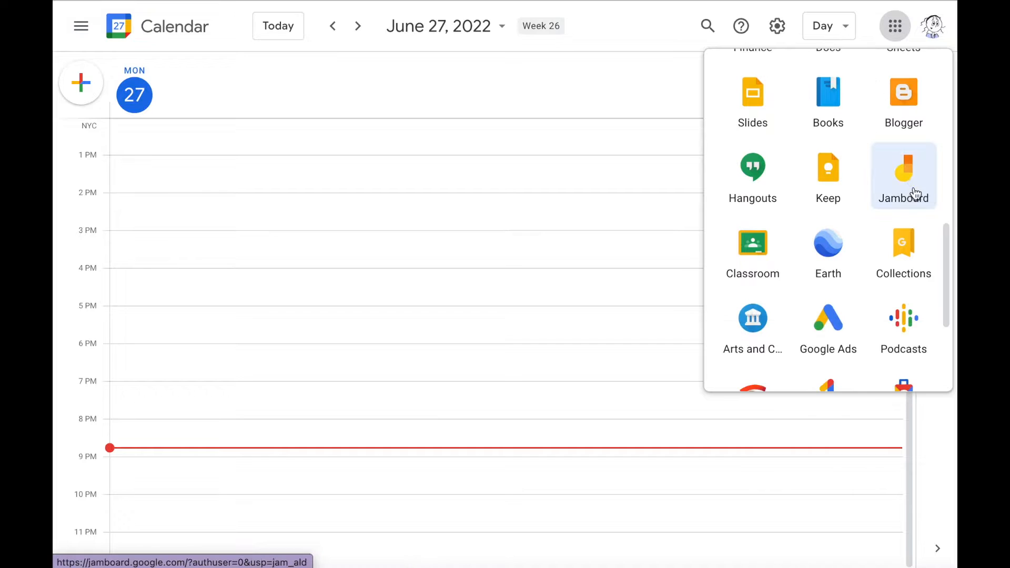
pyautogui.click(915, 193)
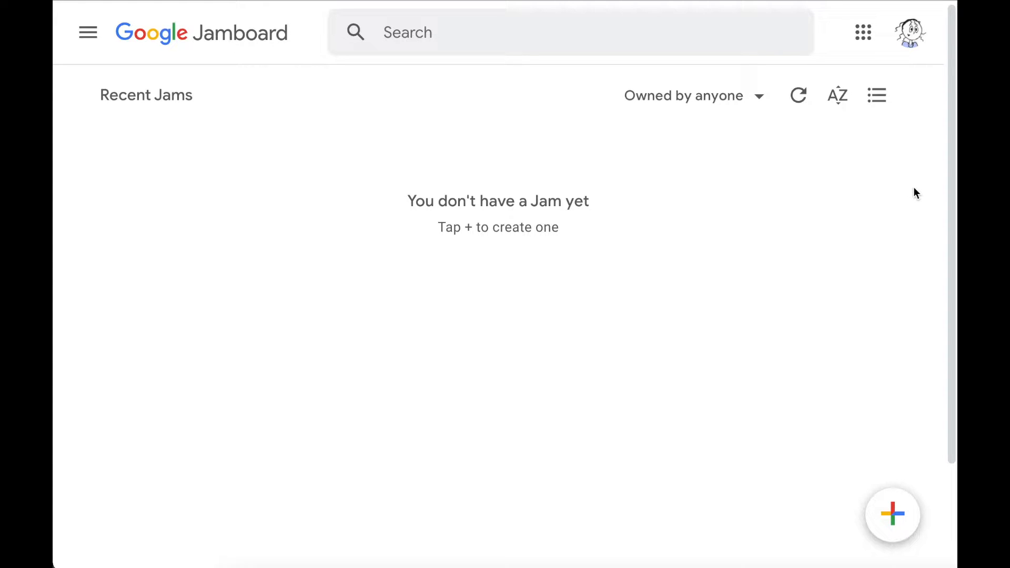
pyautogui.click(901, 534)
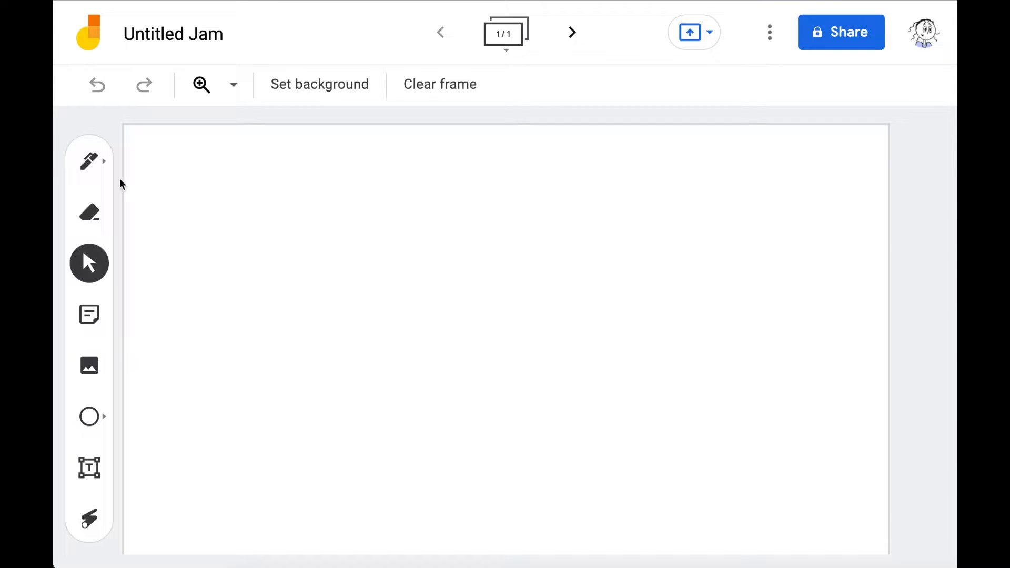
# Step: Draw a looping freehand scribble across the upper part of the blank frame with the pen
pyautogui.click(80, 151)
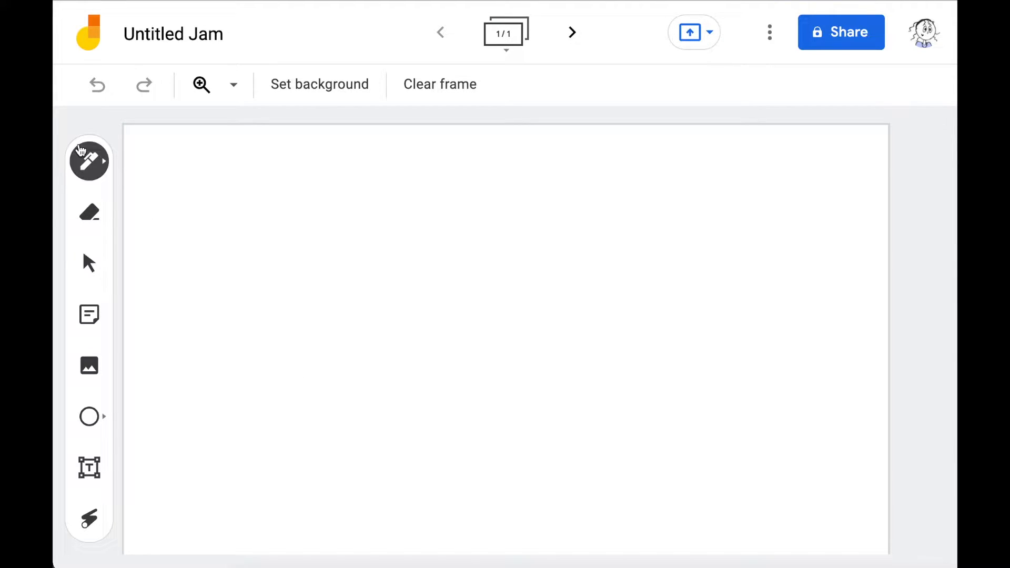
pyautogui.moveTo(210, 184)
pyautogui.mouseDown()
pyautogui.moveTo(325, 231)
pyautogui.moveTo(379, 232)
pyautogui.moveTo(399, 284)
pyautogui.moveTo(478, 347)
pyautogui.moveTo(630, 216)
pyautogui.mouseUp()
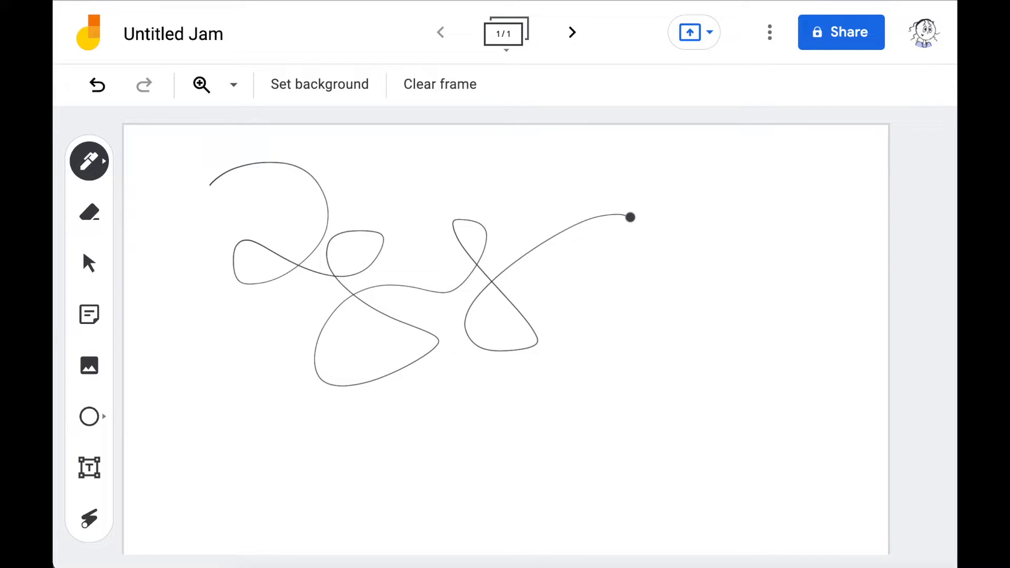
# Step: Erase parts of the scribble and clear the rest of the frame
pyautogui.click(90, 216)
pyautogui.moveTo(294, 173)
pyautogui.mouseDown()
pyautogui.moveTo(235, 275)
pyautogui.moveTo(430, 246)
pyautogui.moveTo(331, 409)
pyautogui.mouseUp()
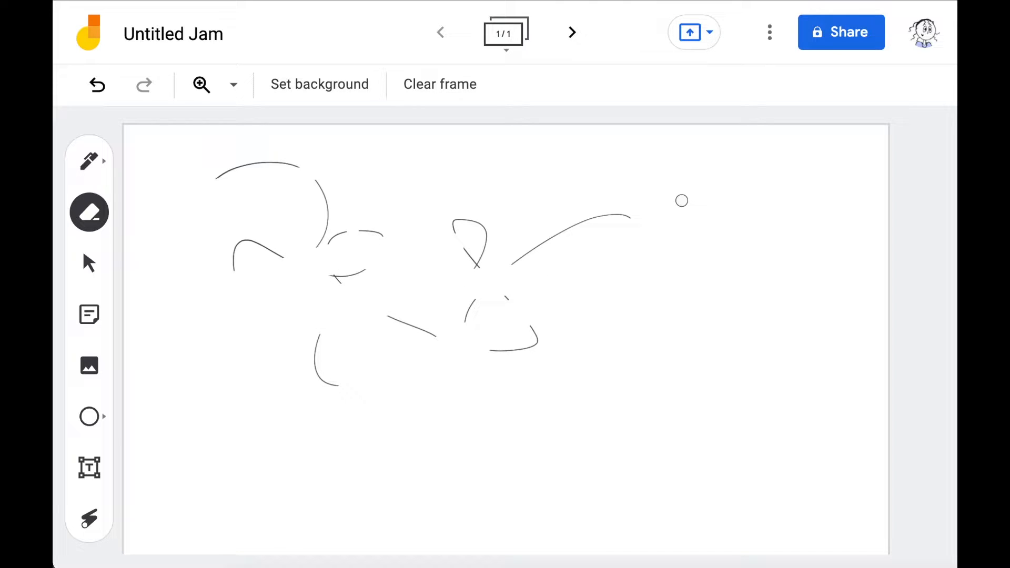
pyautogui.click(445, 90)
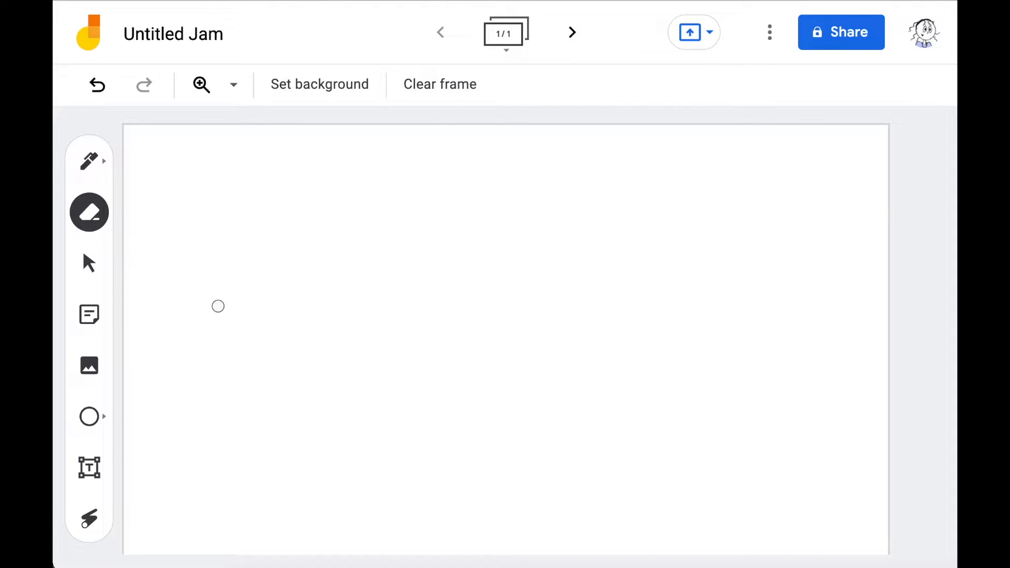
# Step: Add a yellow sticky note reading "HELLO THERE!"
pyautogui.click(91, 332)
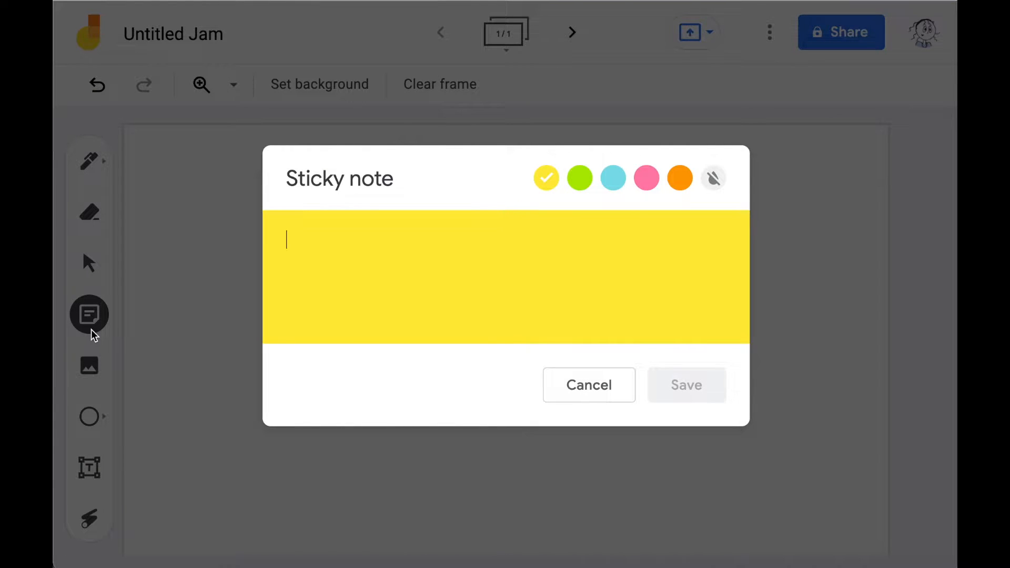
pyautogui.write('HEL')
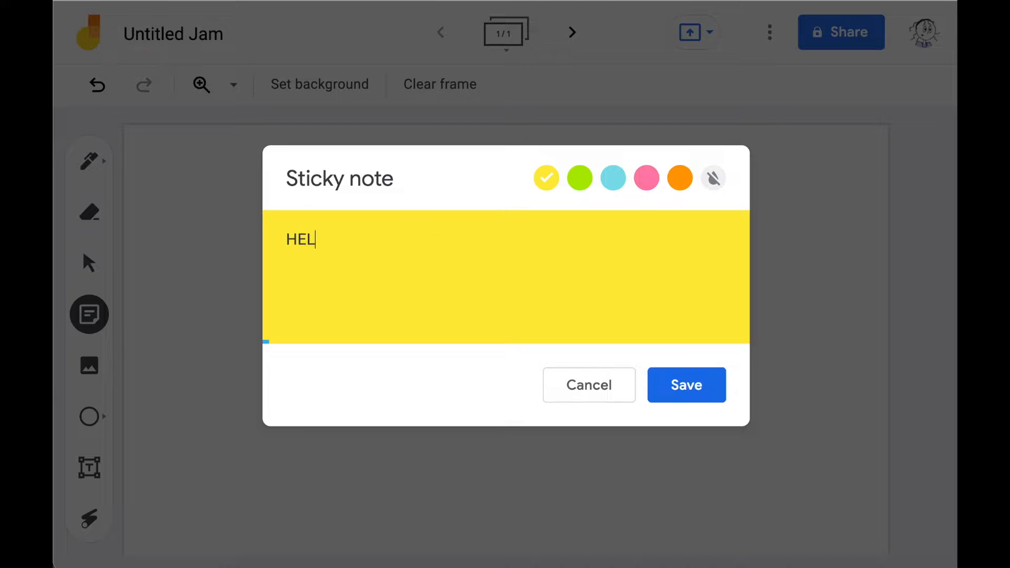
pyautogui.write('LO THEE')
pyautogui.press('BackSpace')
pyautogui.press('BackSpace')
pyautogui.write('ERE!')
pyautogui.click(681, 374)
# Step: Add a green sticky note reading "HIYA" and leave the sticky note dialog
pyautogui.write('HIYA')
pyautogui.click(581, 179)
pyautogui.click(693, 376)
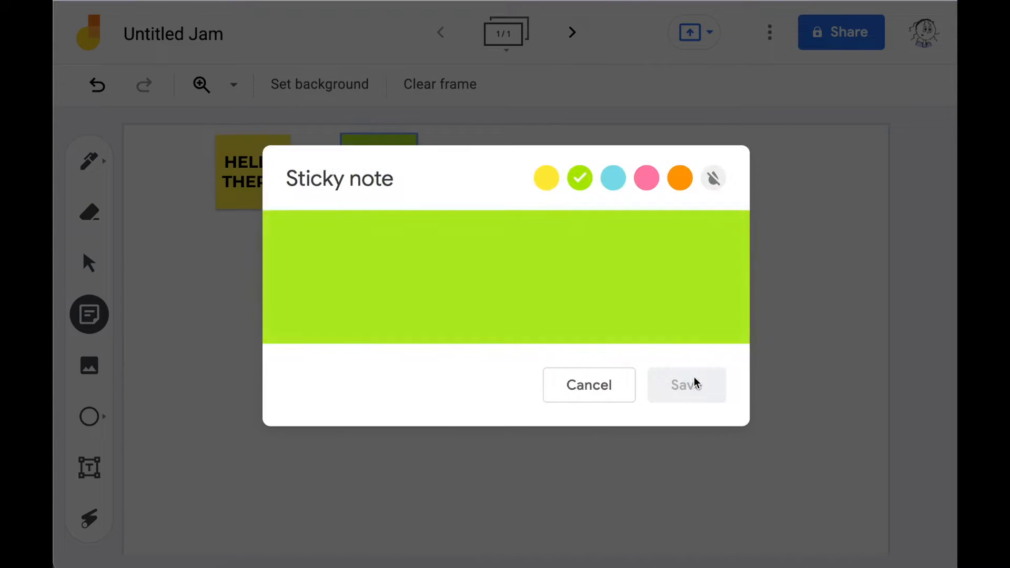
pyautogui.click(609, 385)
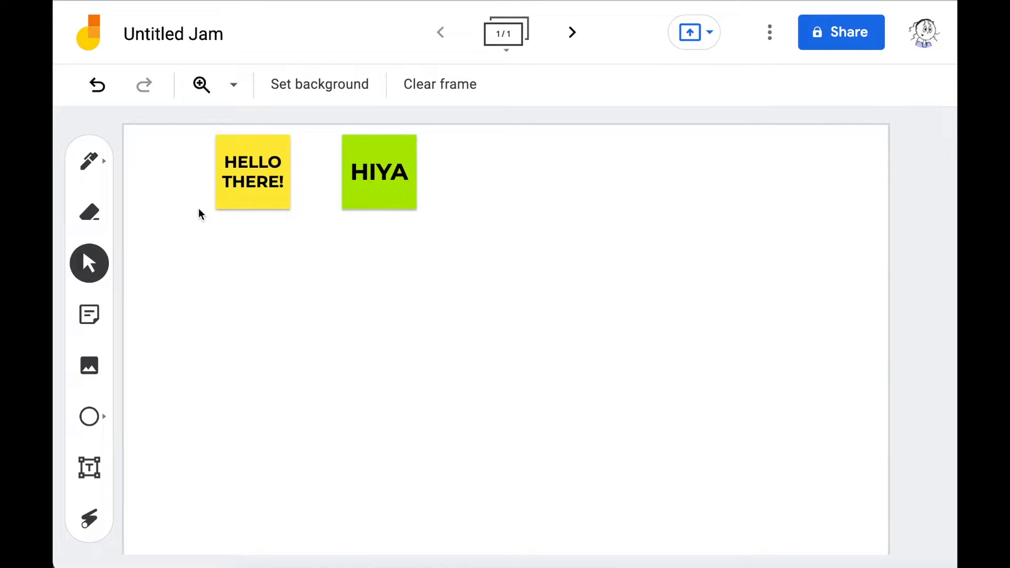
# Step: Move the yellow note lower on the frame, enlarge it to over twice its size and tilt it slightly counterclockwise
pyautogui.moveTo(245, 187); pyautogui.dragTo(219, 286)
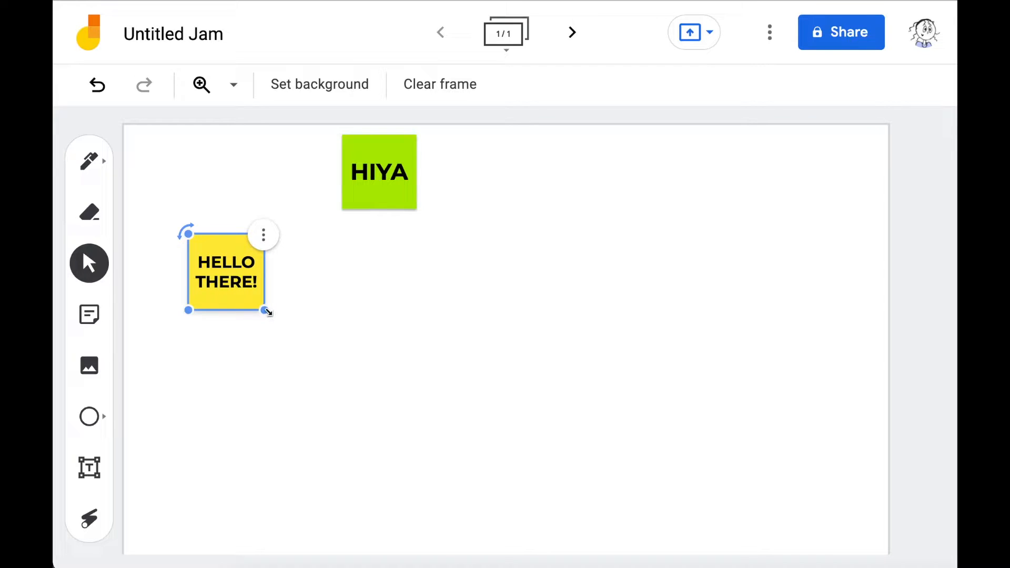
pyautogui.moveTo(264, 310); pyautogui.dragTo(361, 408)
pyautogui.moveTo(186, 229); pyautogui.dragTo(226, 280)
# Step: Move the green "HIYA" note down to the right side of the yellow note
pyautogui.click(94, 266)
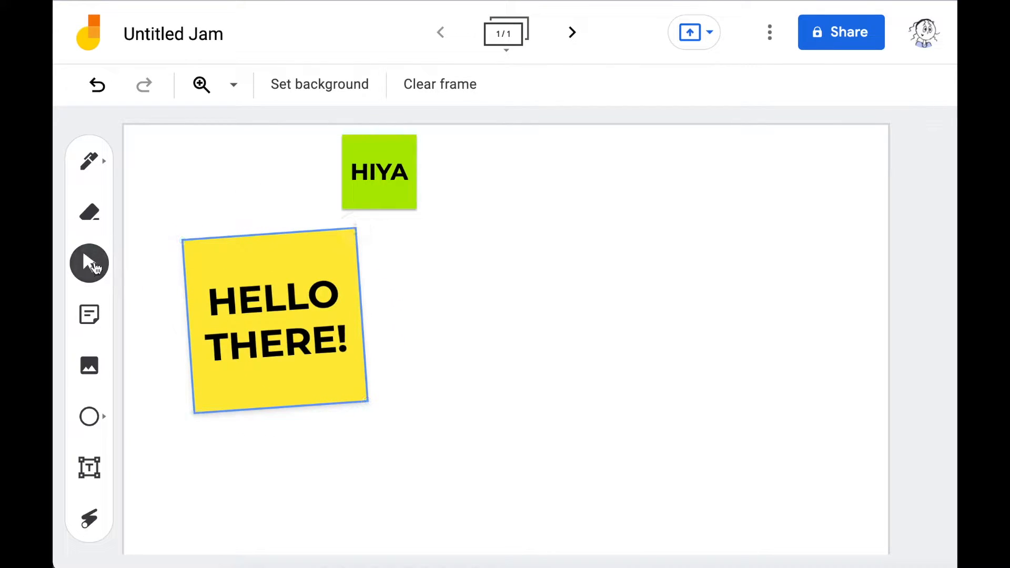
pyautogui.click(379, 165)
pyautogui.moveTo(378, 164); pyautogui.dragTo(444, 285)
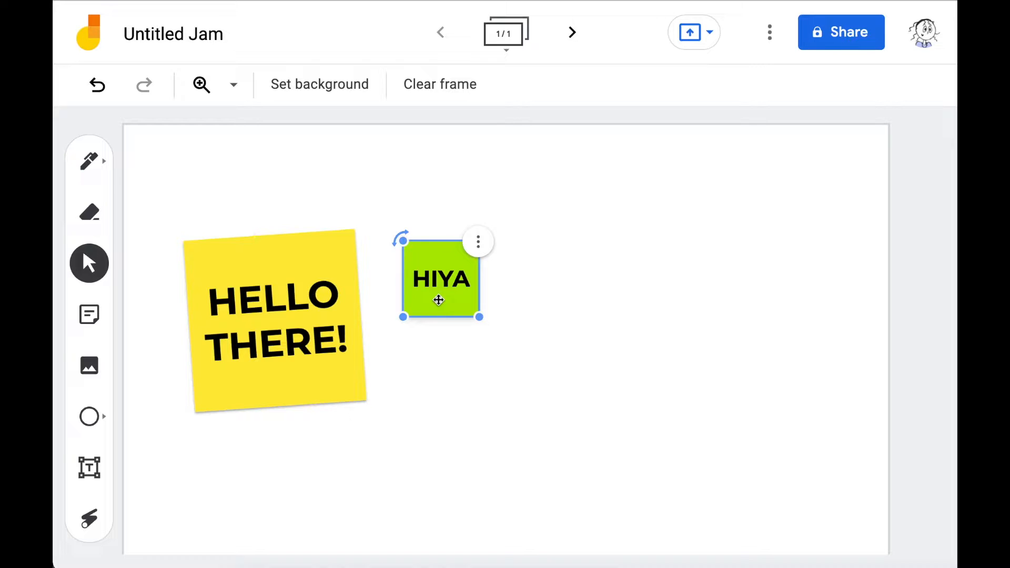
# Step: Search Google Images for "puppy" and insert the picture of the black, white and brown puppy looking up
pyautogui.click(98, 365)
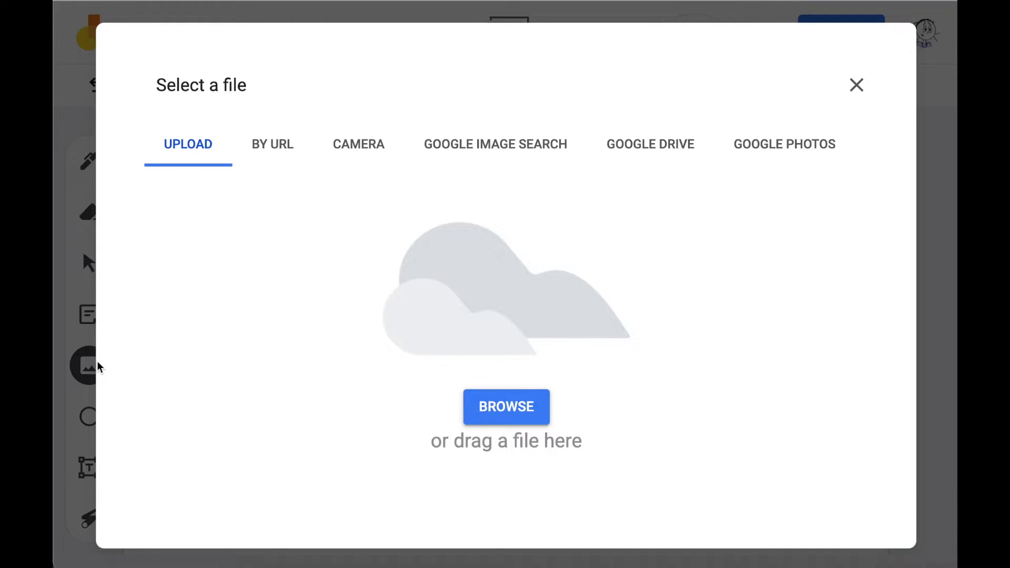
pyautogui.click(439, 163)
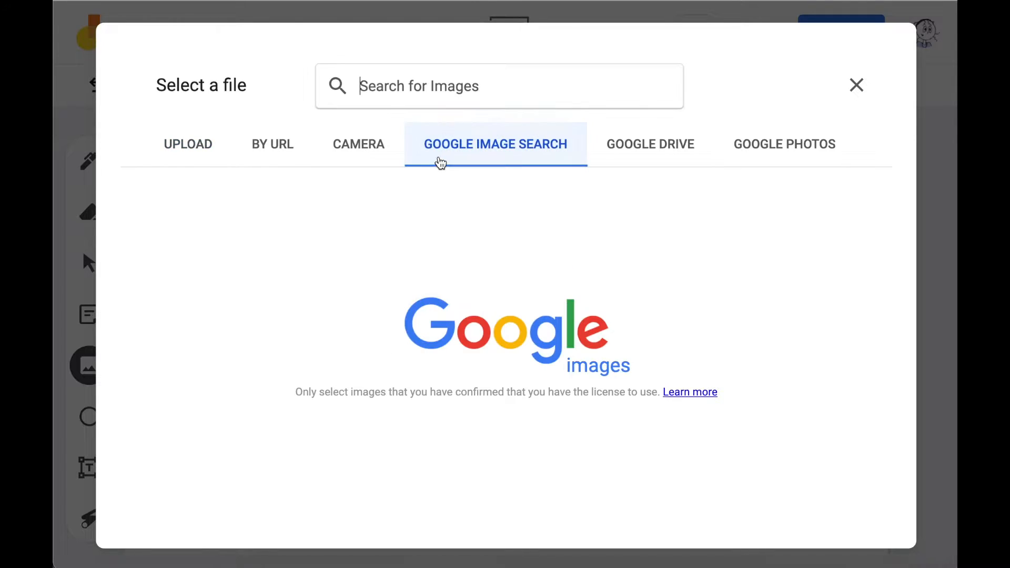
pyautogui.click(403, 81)
pyautogui.write('puppy')
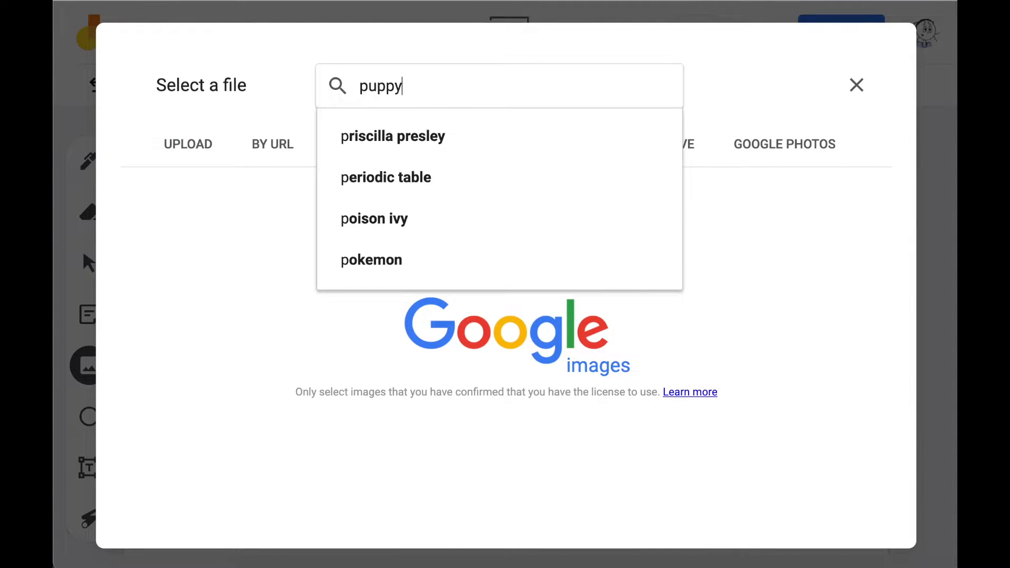
pyautogui.press('Return')
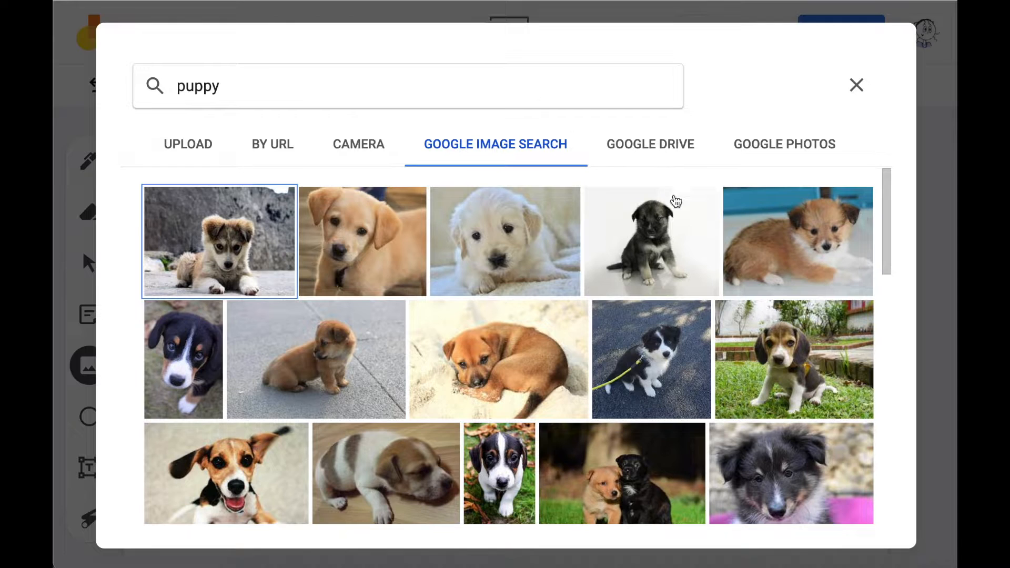
pyautogui.click(217, 349)
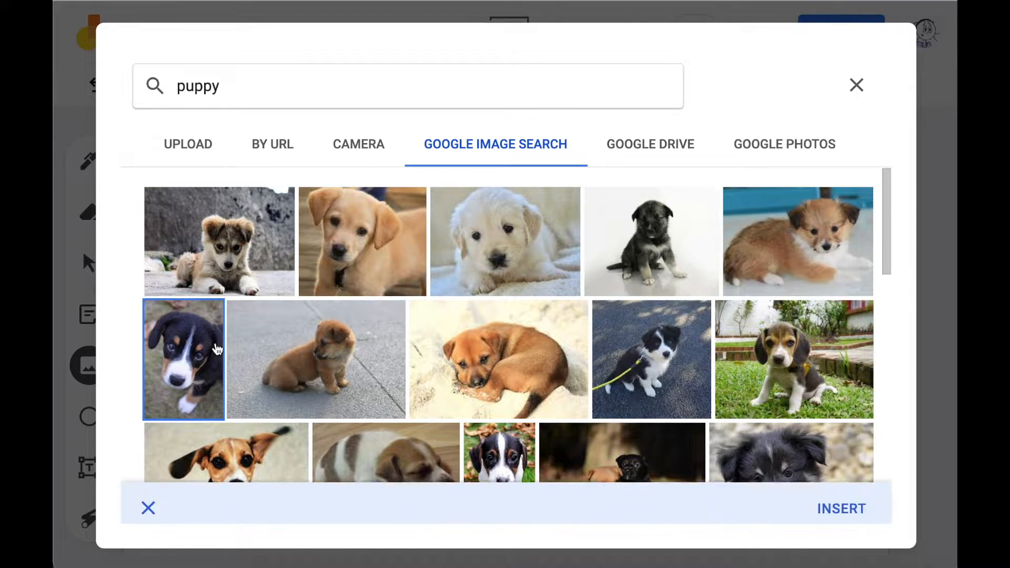
pyautogui.click(849, 505)
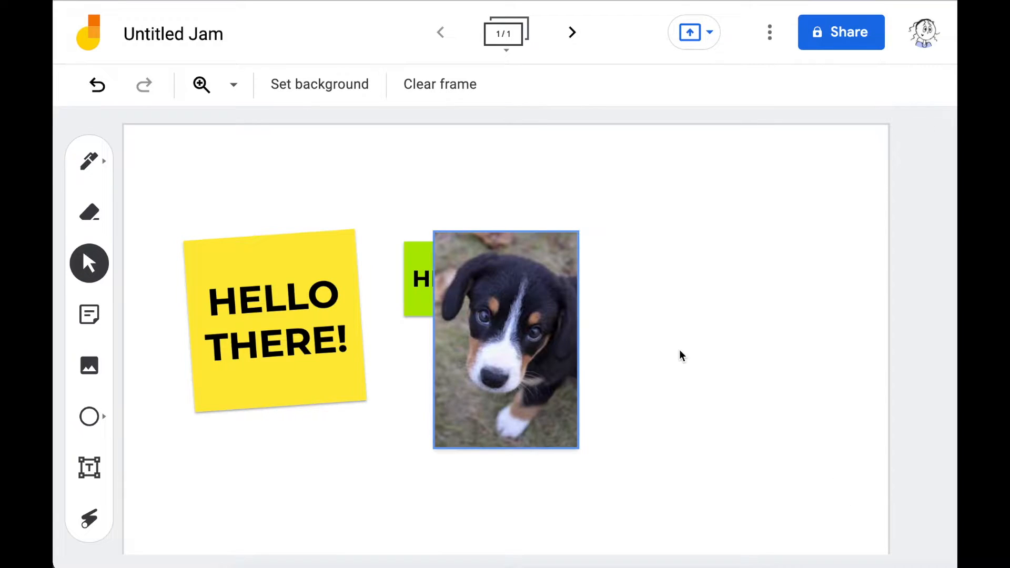
# Step: Enlarge the puppy picture and move it to the right of the green note so it no longer overlaps
pyautogui.click(536, 368)
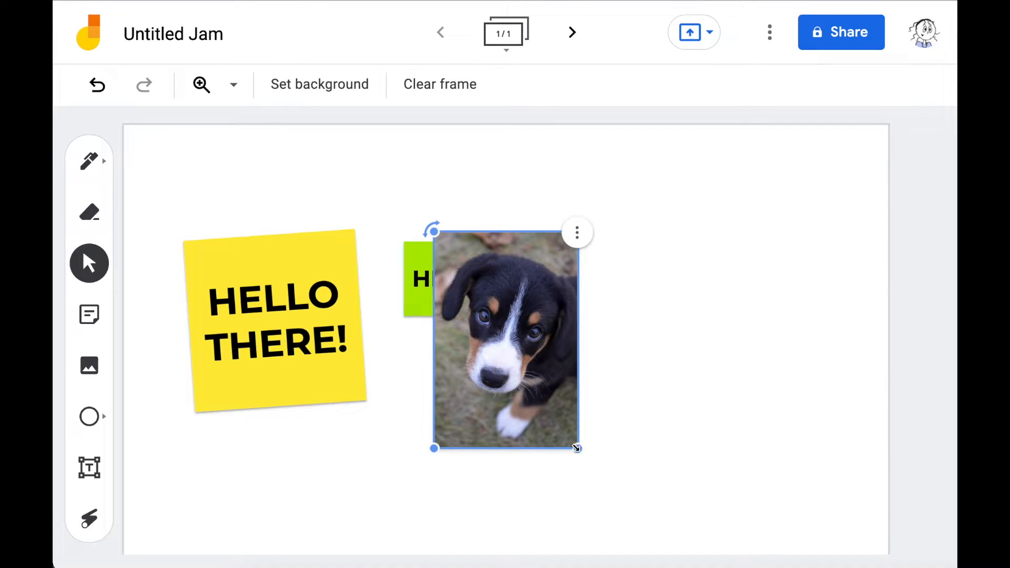
pyautogui.moveTo(576, 448); pyautogui.dragTo(633, 529)
pyautogui.moveTo(585, 395); pyautogui.dragTo(705, 315)
pyautogui.click(463, 388)
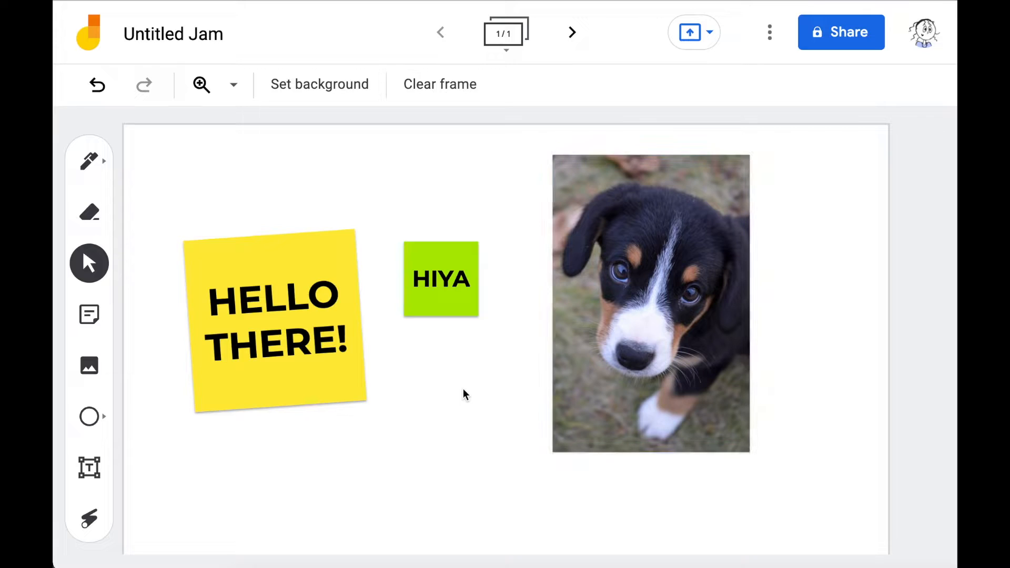
pyautogui.click(94, 368)
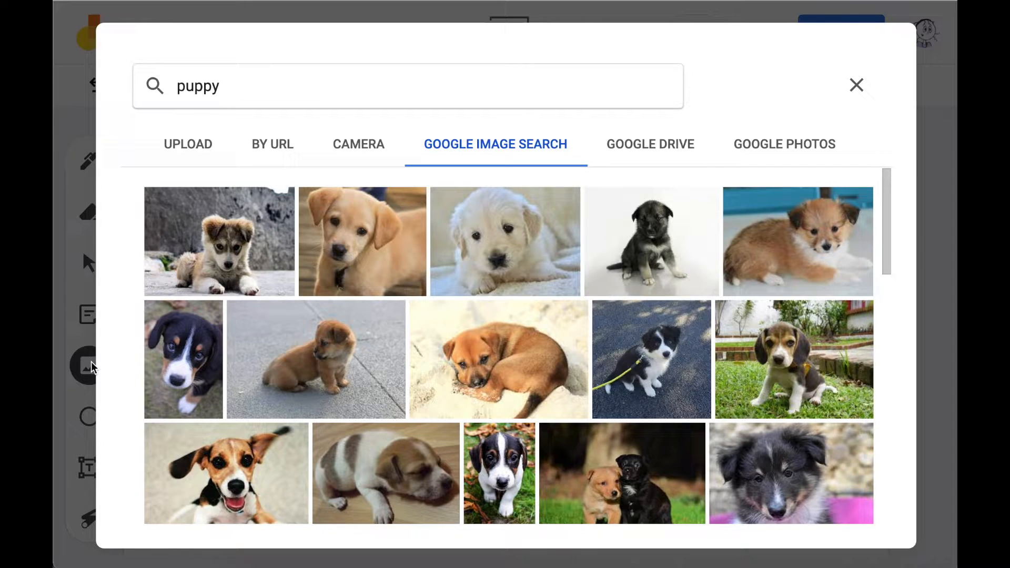
pyautogui.click(277, 146)
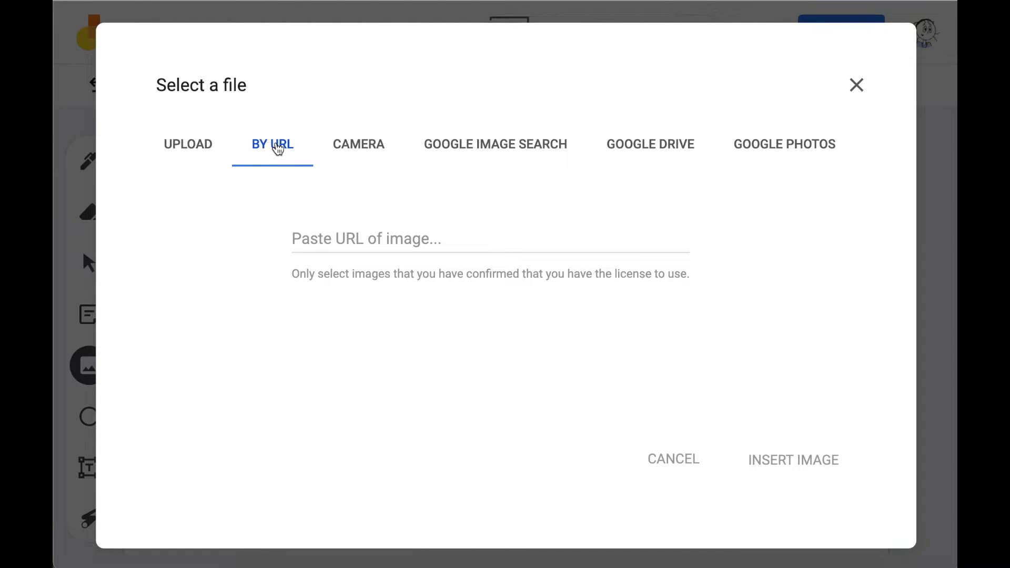
pyautogui.click(298, 240)
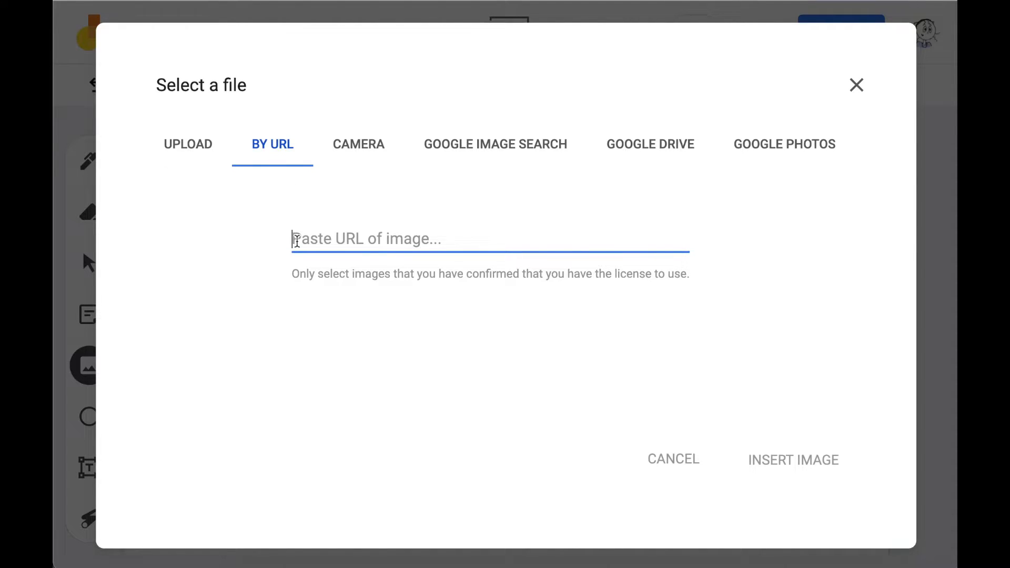
pyautogui.write('https://media.giphy.com/media/V3Z76ctCO3jG0/giphy.gif')
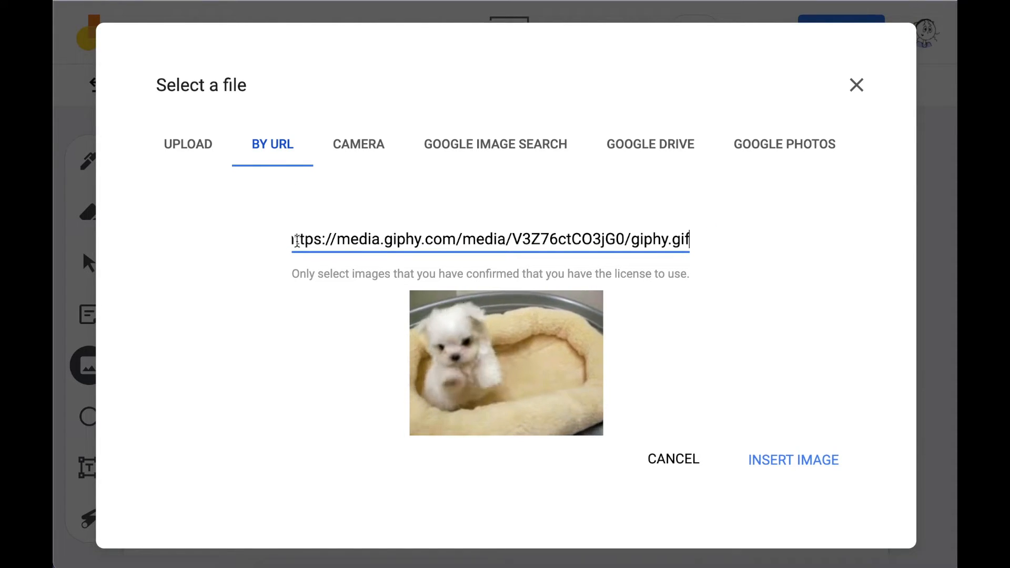
pyautogui.click(803, 459)
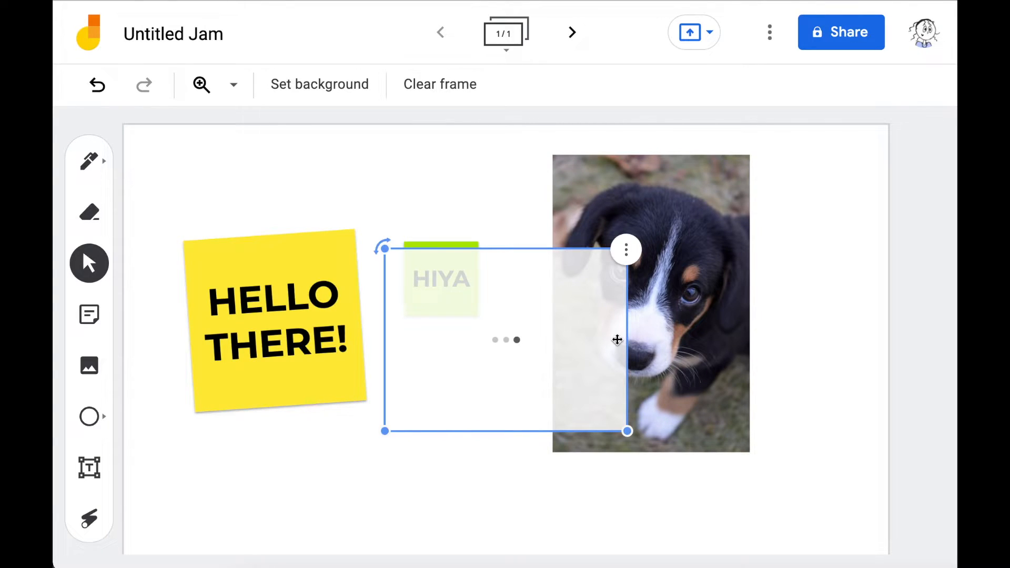
pyautogui.moveTo(526, 324); pyautogui.dragTo(451, 419)
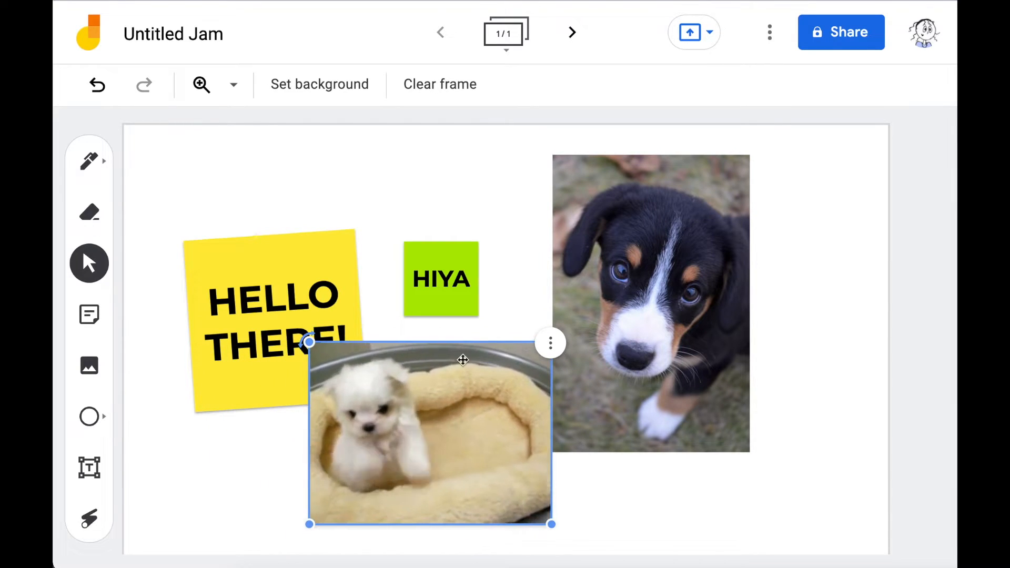
pyautogui.click(198, 408)
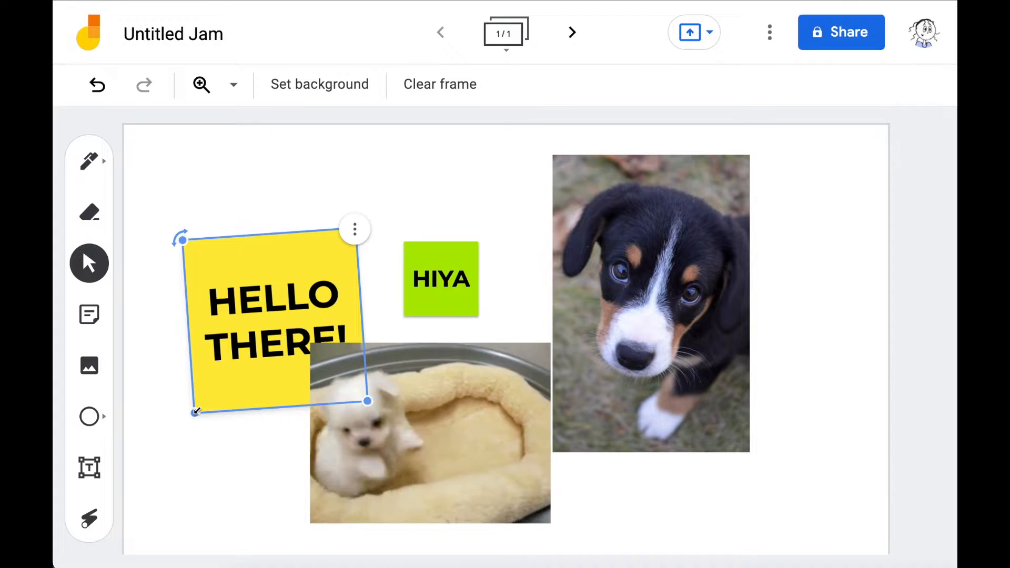
# Step: Draw a circle below the yellow note, squeeze it into an ellipse half as wide and rotate it to lie nearly horizontal
pyautogui.click(89, 418)
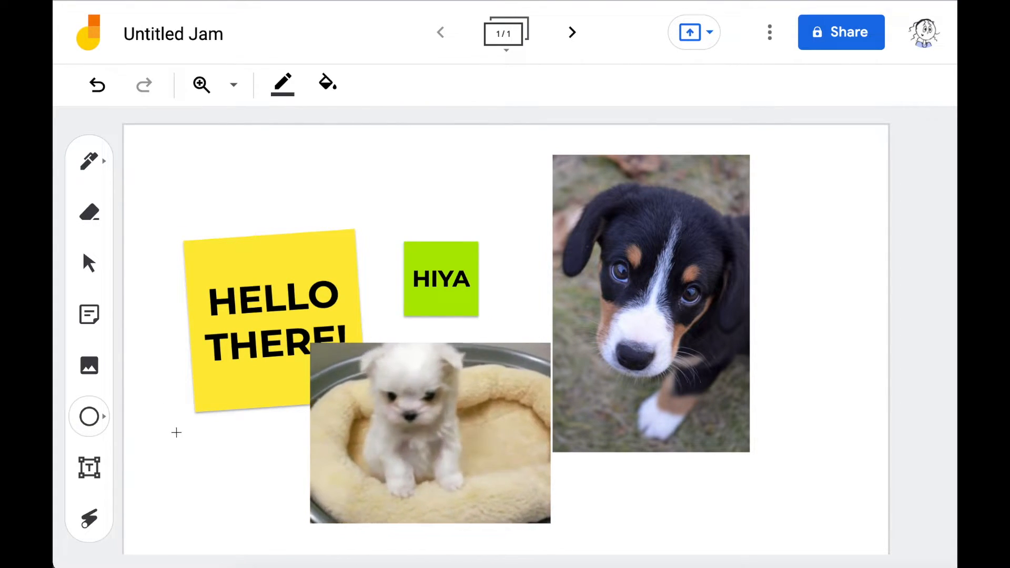
pyautogui.moveTo(163, 416); pyautogui.dragTo(270, 523)
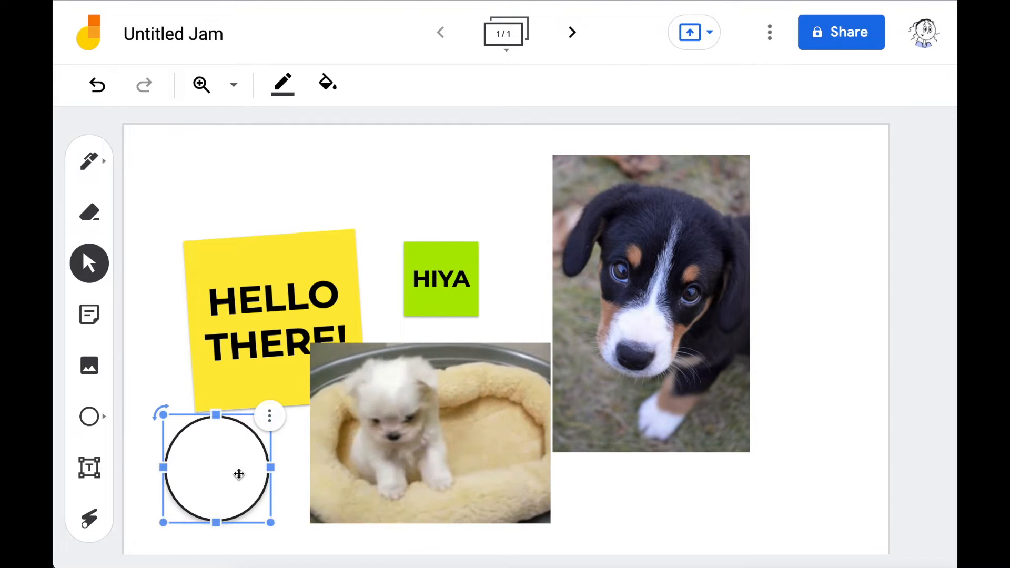
pyautogui.moveTo(270, 468); pyautogui.dragTo(215, 468)
pyautogui.moveTo(188, 415); pyautogui.dragTo(261, 446)
# Step: Check the order options available for the ellipse
pyautogui.click(222, 509)
pyautogui.moveTo(232, 508)
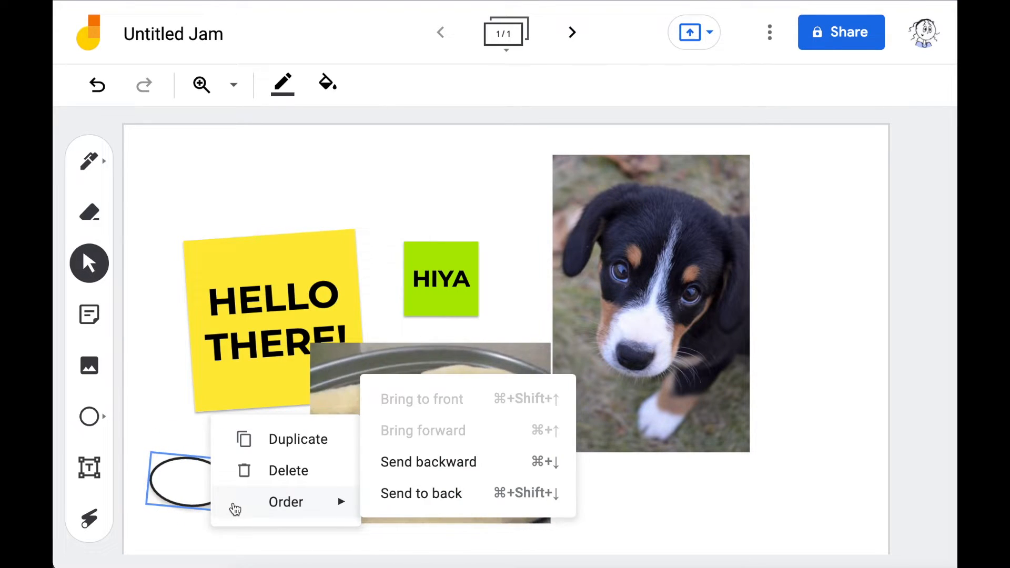
pyautogui.click(275, 395)
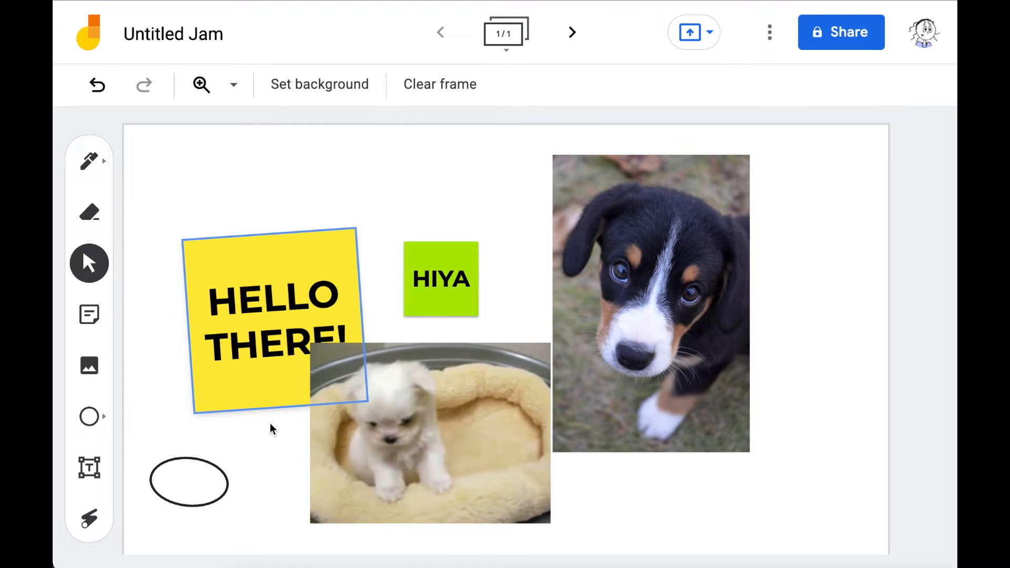
pyautogui.click(270, 421)
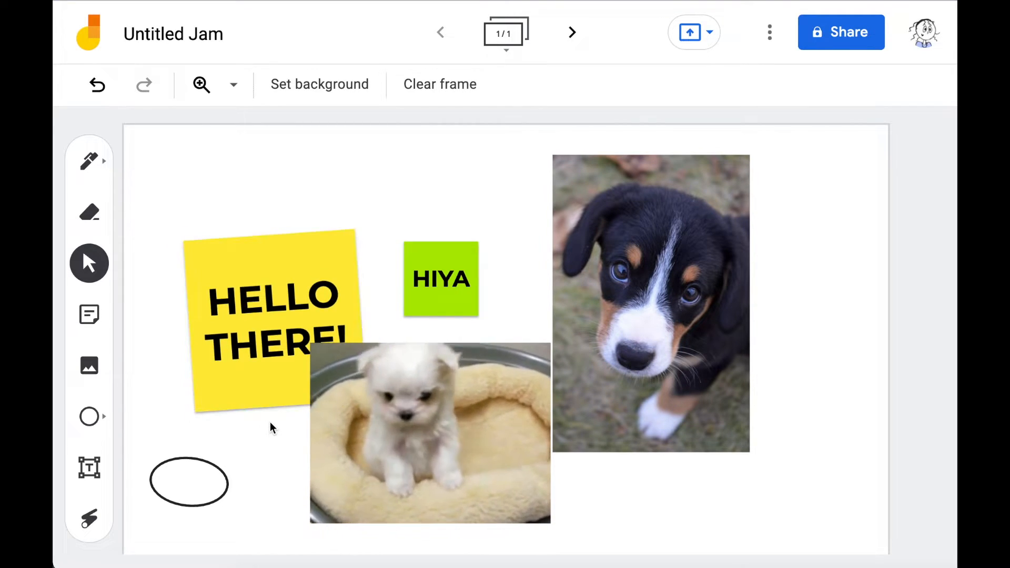
# Step: Draw a right-pointing arrow above the yellow and green notes, about twice as wide as it is tall
pyautogui.click(108, 422)
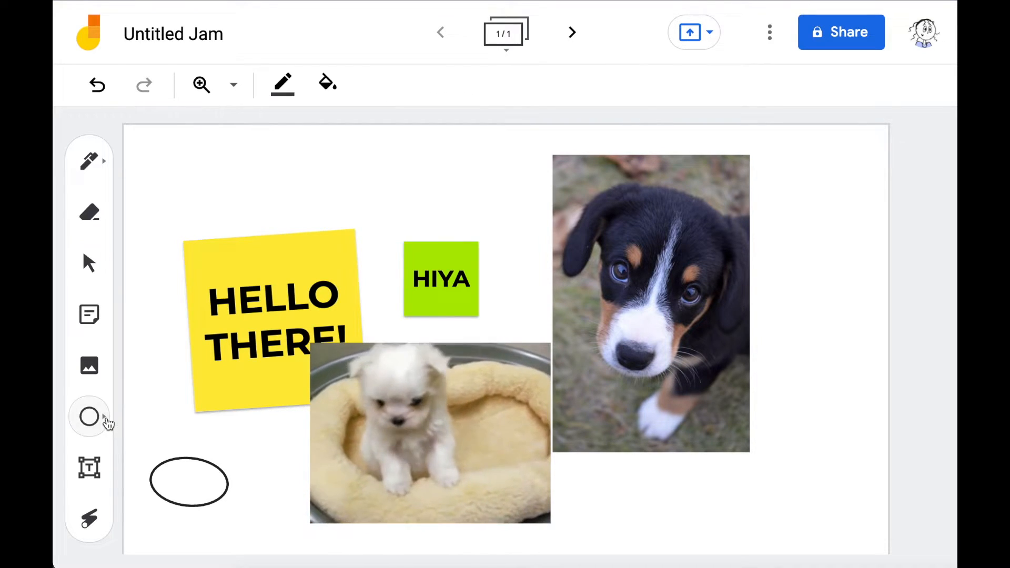
pyautogui.click(107, 422)
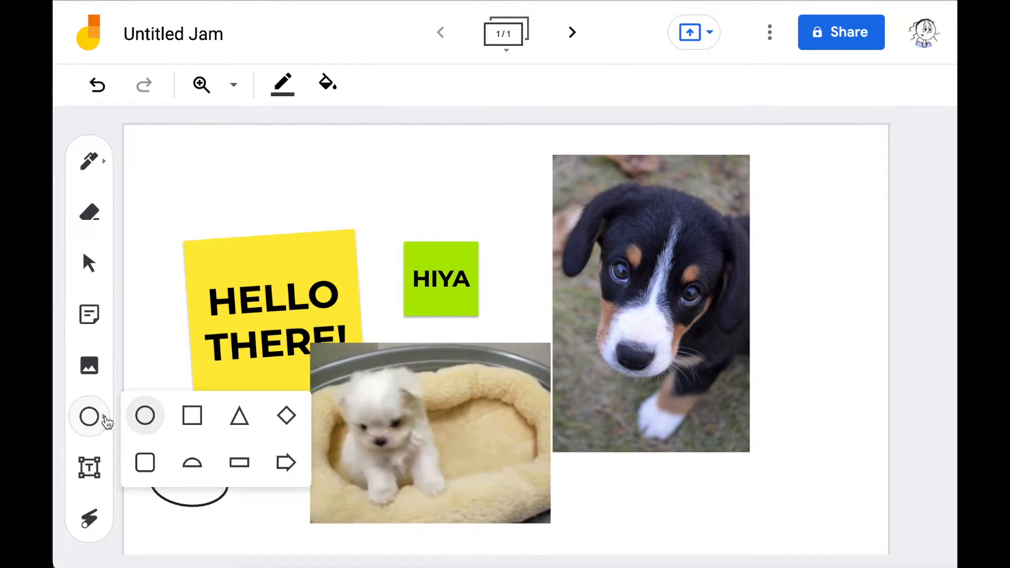
pyautogui.click(286, 462)
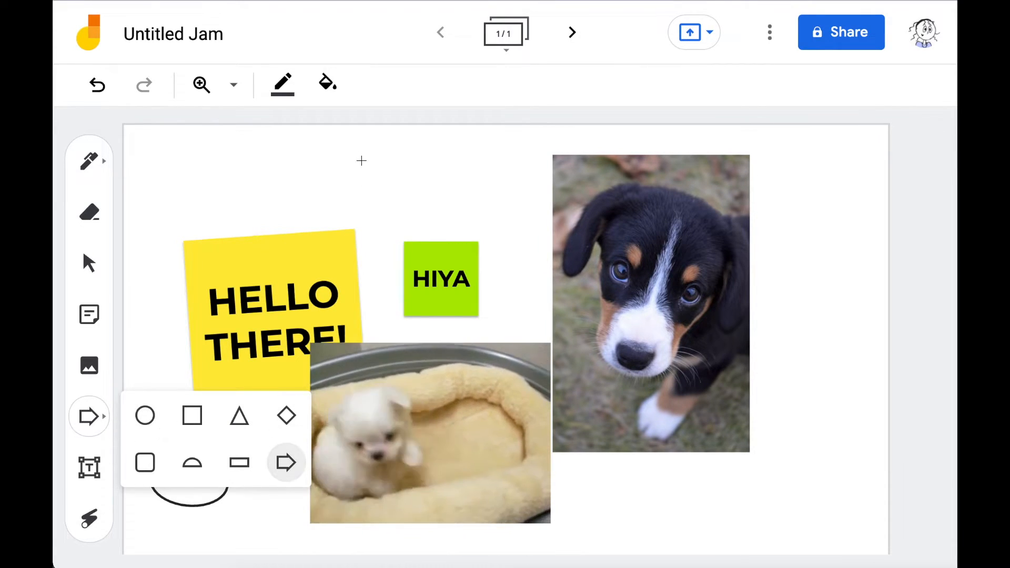
pyautogui.moveTo(284, 168); pyautogui.dragTo(435, 238)
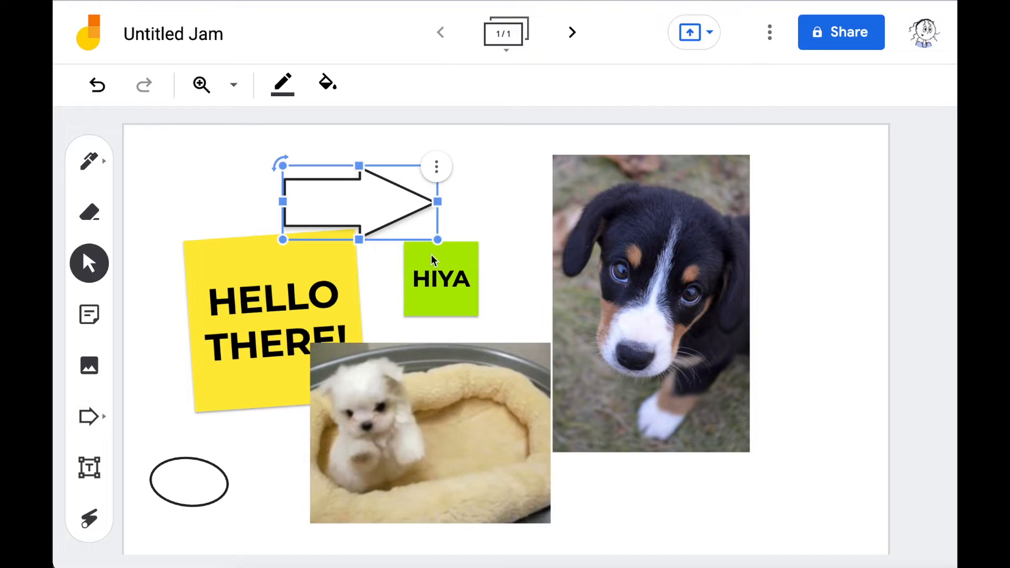
pyautogui.click(263, 447)
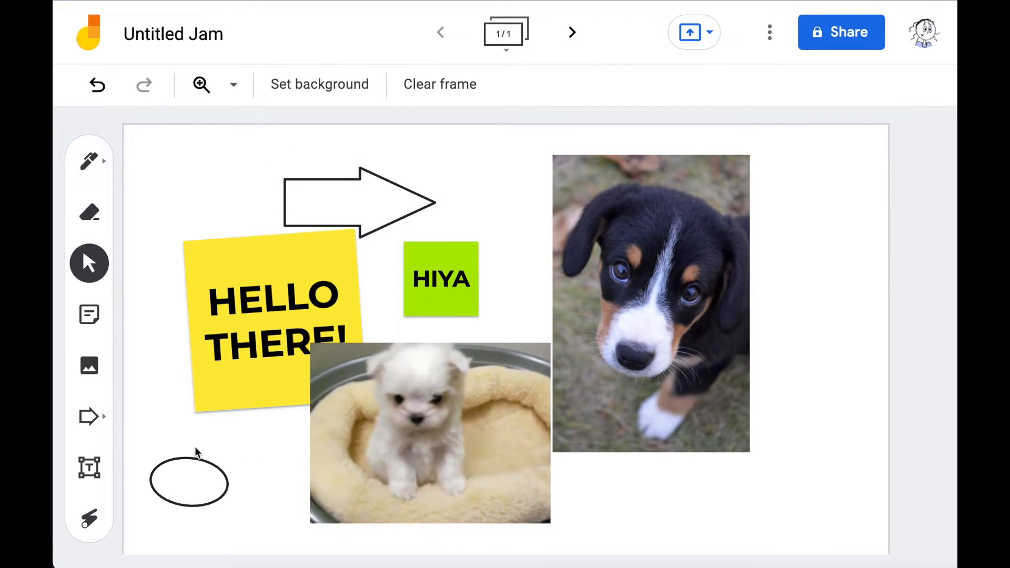
# Step: Add a text box reading "This is my title" above the arrow, widen it to fit one line and move it slightly down
pyautogui.click(90, 468)
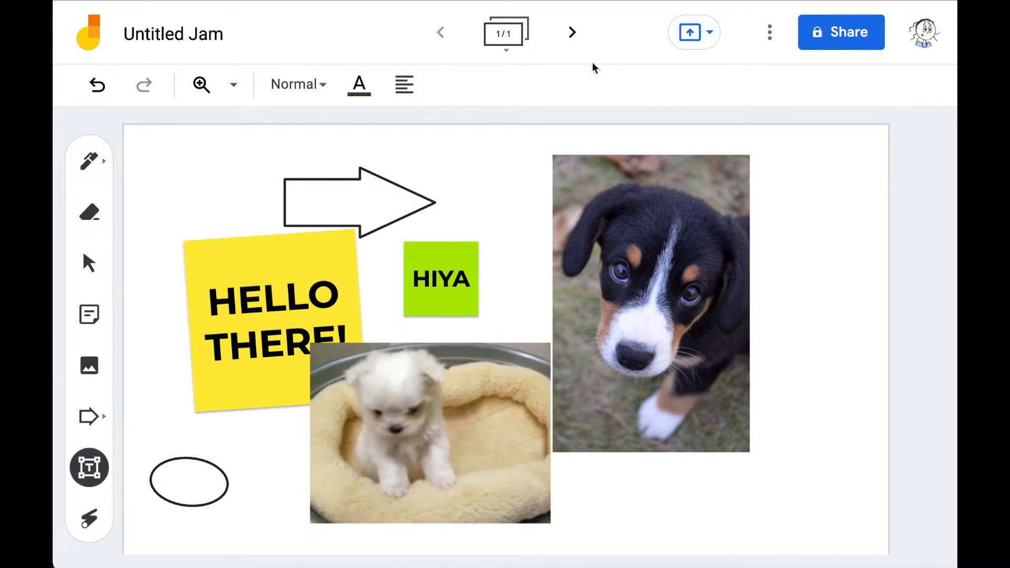
pyautogui.click(389, 141)
pyautogui.write('This is my title')
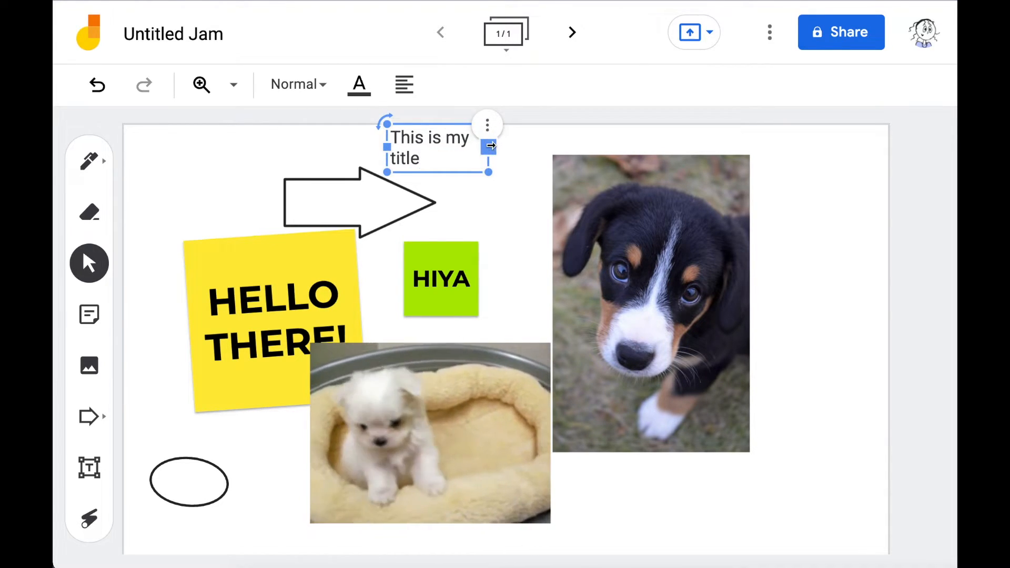
pyautogui.moveTo(490, 146); pyautogui.dragTo(542, 143)
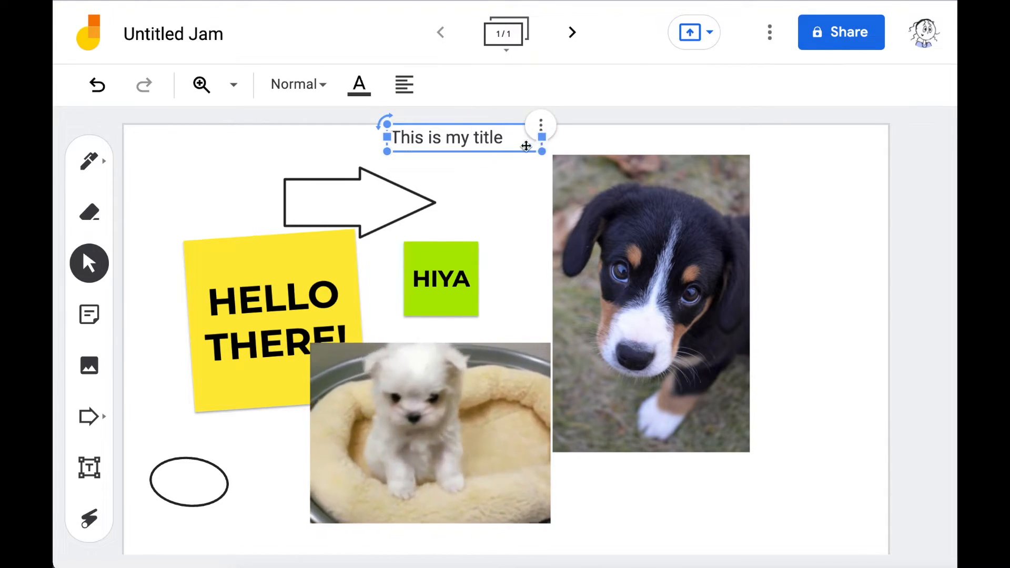
pyautogui.moveTo(485, 129); pyautogui.dragTo(484, 146)
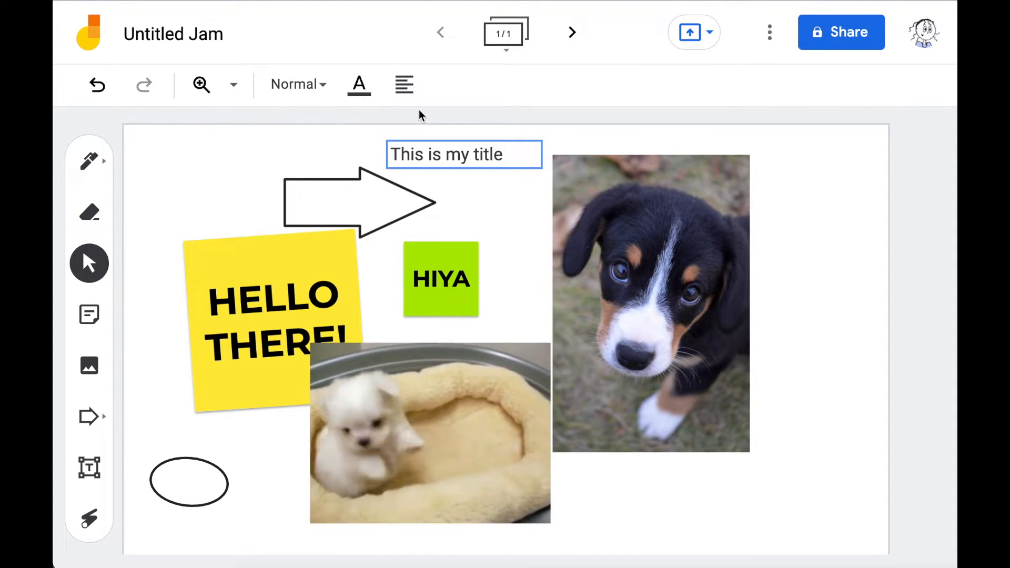
# Step: Center the title text in its box and color it green
pyautogui.click(406, 90)
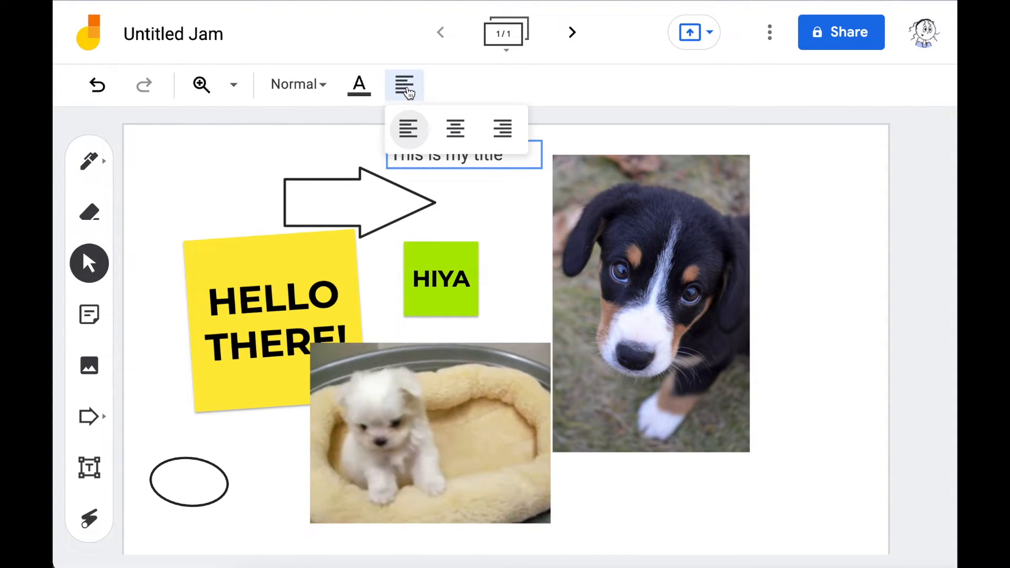
pyautogui.click(466, 135)
pyautogui.click(359, 85)
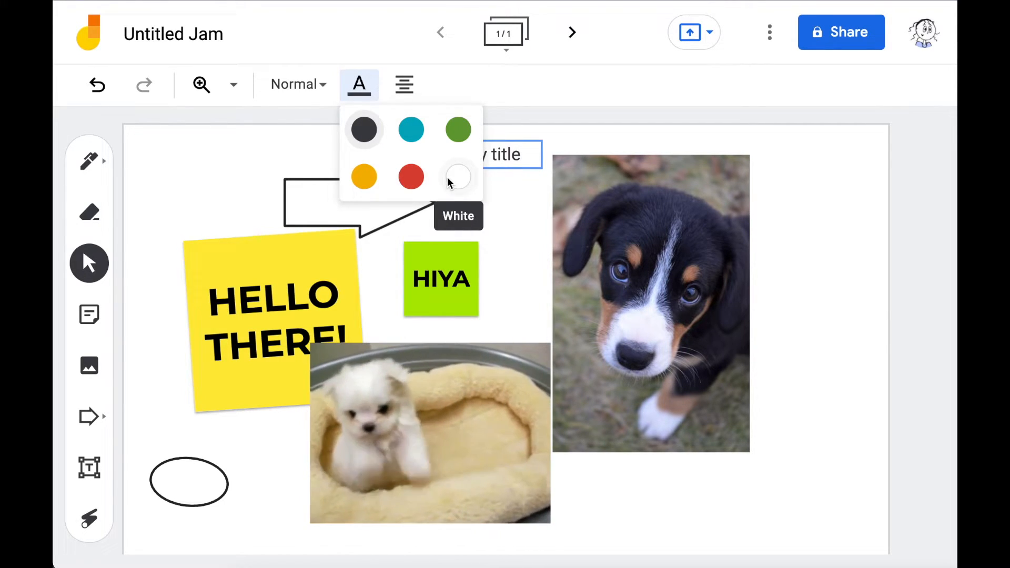
pyautogui.click(465, 129)
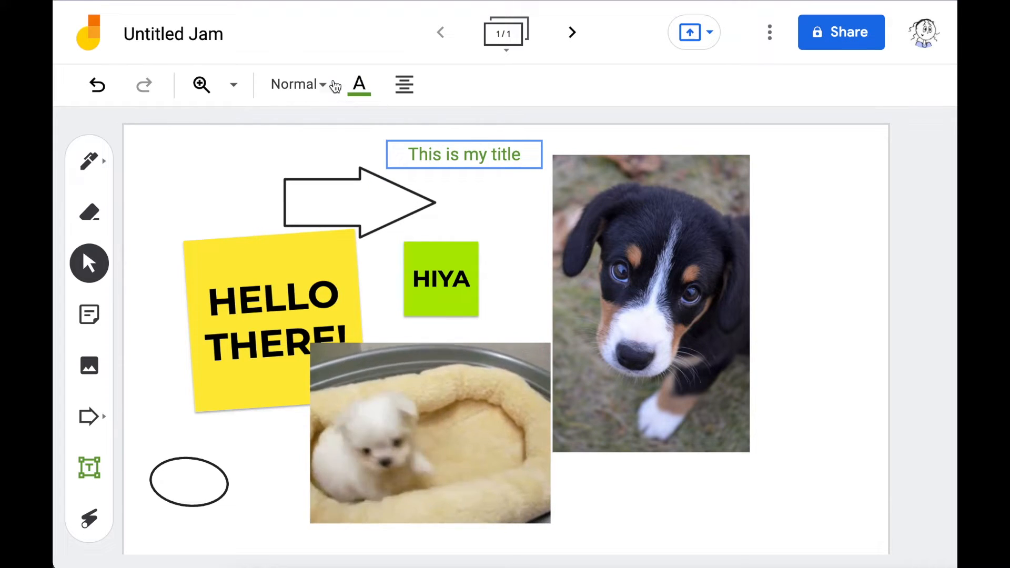
pyautogui.click(316, 85)
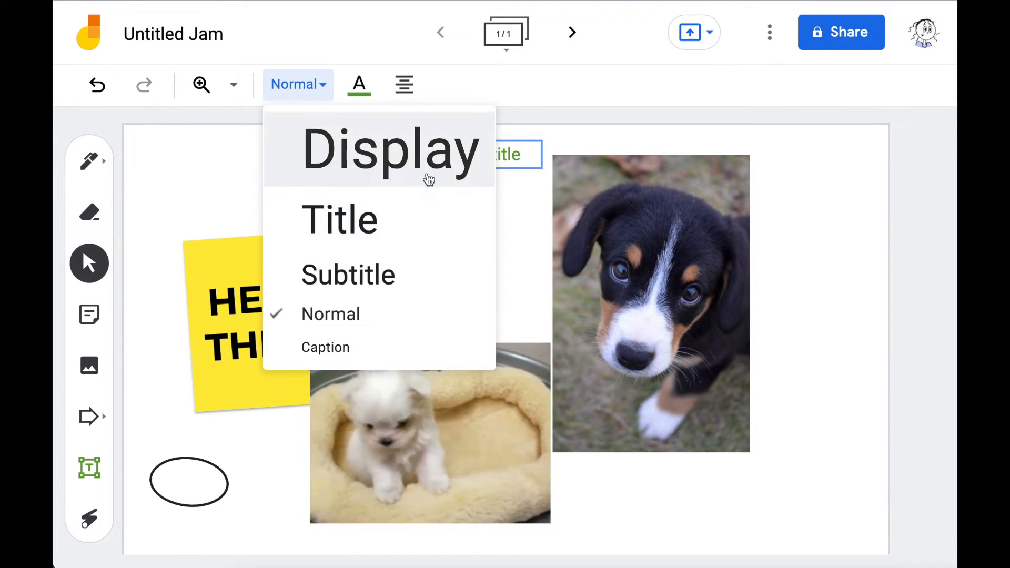
pyautogui.click(518, 256)
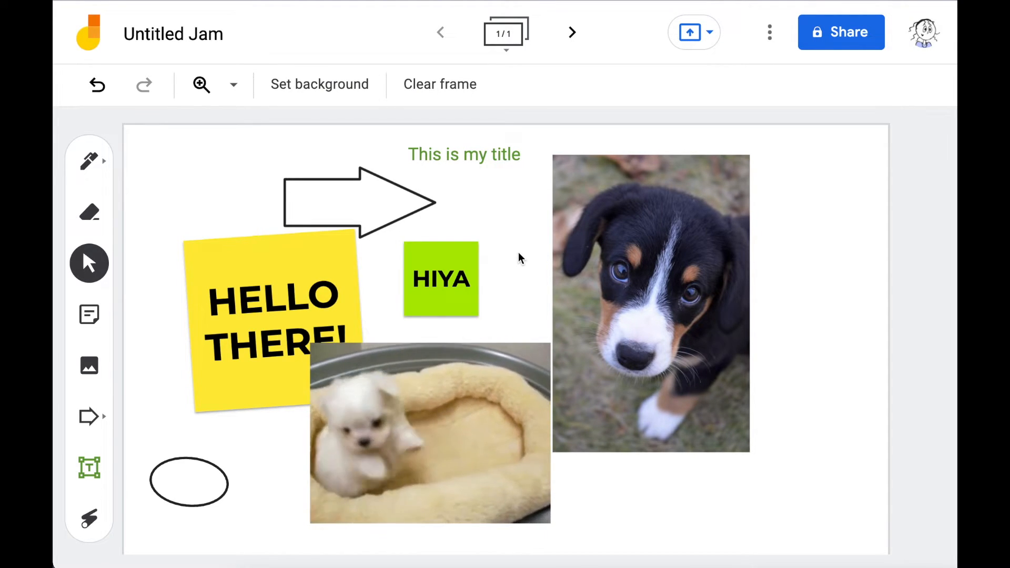
# Step: Trace a laser pointer stroke from below the yellow note to the space beside the green note
pyautogui.click(90, 518)
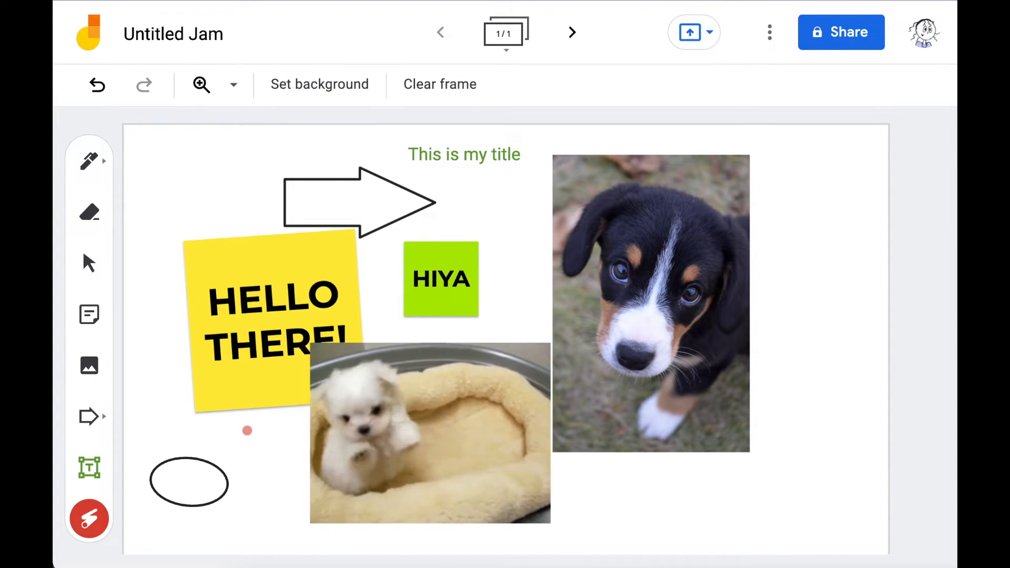
pyautogui.moveTo(243, 424)
pyautogui.mouseDown()
pyautogui.moveTo(374, 284)
pyautogui.moveTo(549, 292)
pyautogui.moveTo(480, 206)
pyautogui.moveTo(471, 287)
pyautogui.moveTo(517, 223)
pyautogui.moveTo(453, 206)
pyautogui.moveTo(518, 234)
pyautogui.moveTo(519, 266)
pyautogui.mouseUp()
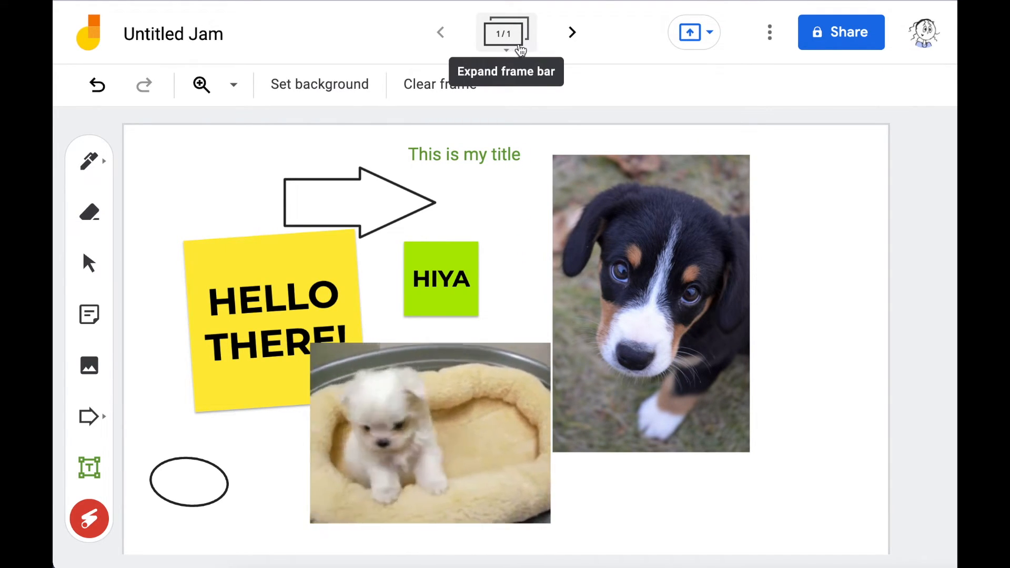
# Step: Add four blank frames after the first one
pyautogui.click(572, 35)
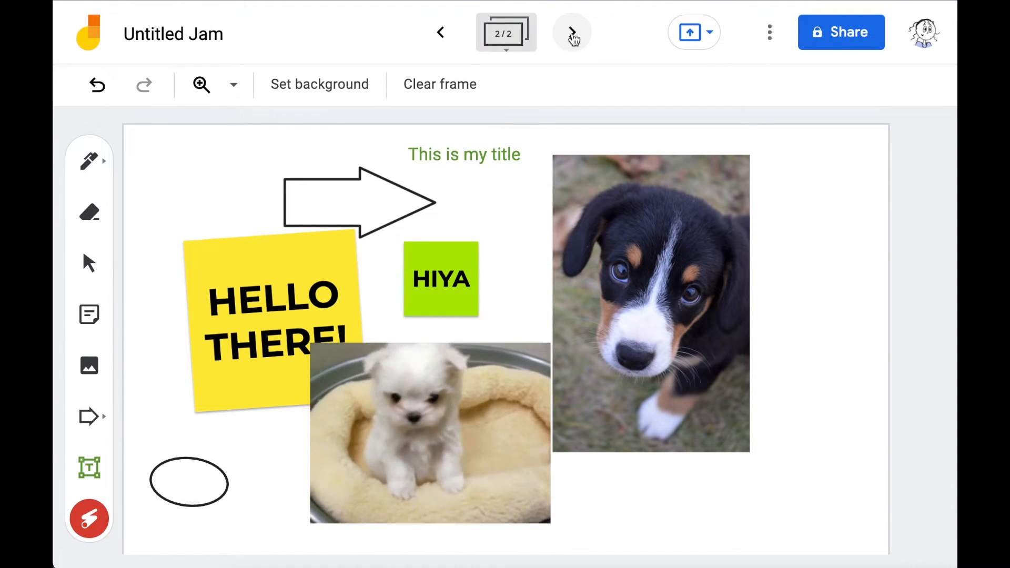
pyautogui.click(572, 36)
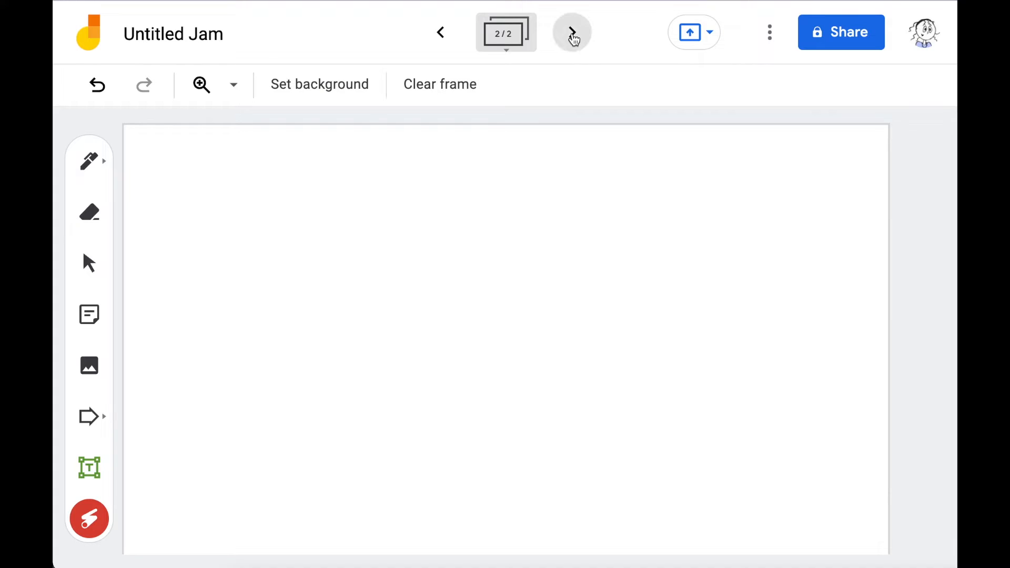
pyautogui.click(572, 35)
pyautogui.click(572, 36)
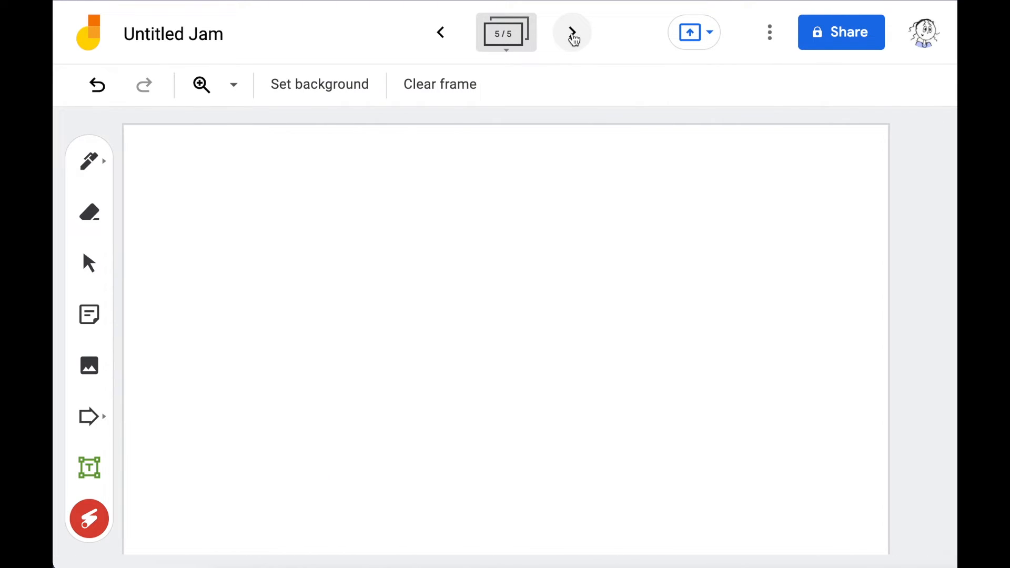
# Step: Delete the four blank frames, keeping only the first frame, and return to its canvas
pyautogui.click(502, 34)
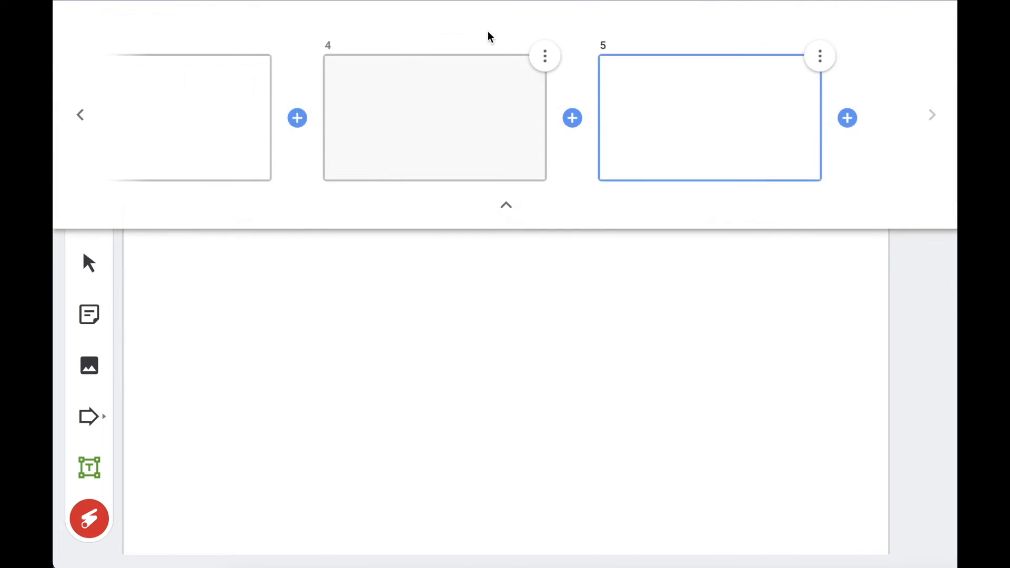
pyautogui.click(820, 56)
pyautogui.click(823, 63)
pyautogui.click(820, 56)
pyautogui.click(810, 99)
pyautogui.click(819, 62)
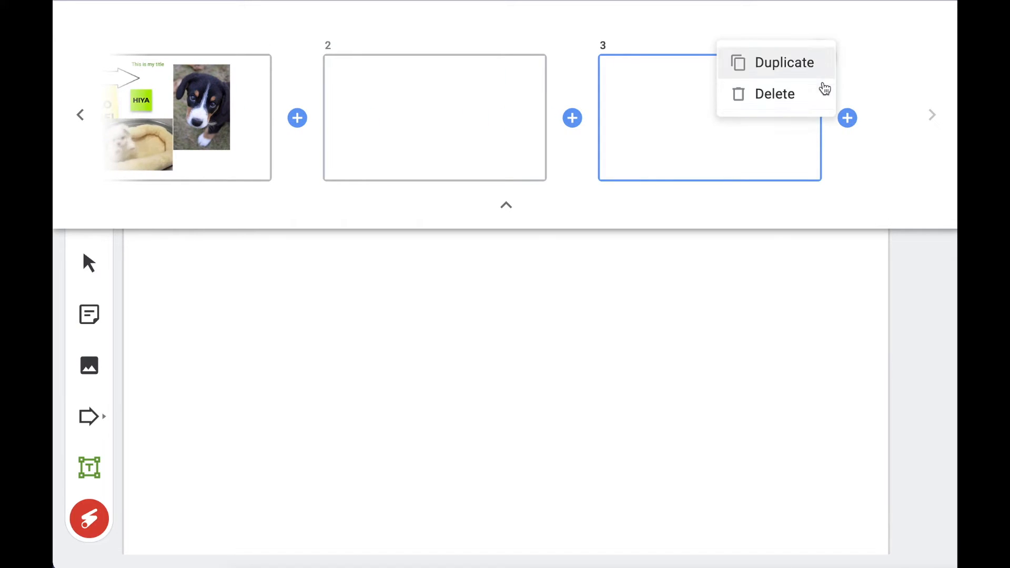
pyautogui.click(807, 98)
pyautogui.click(754, 56)
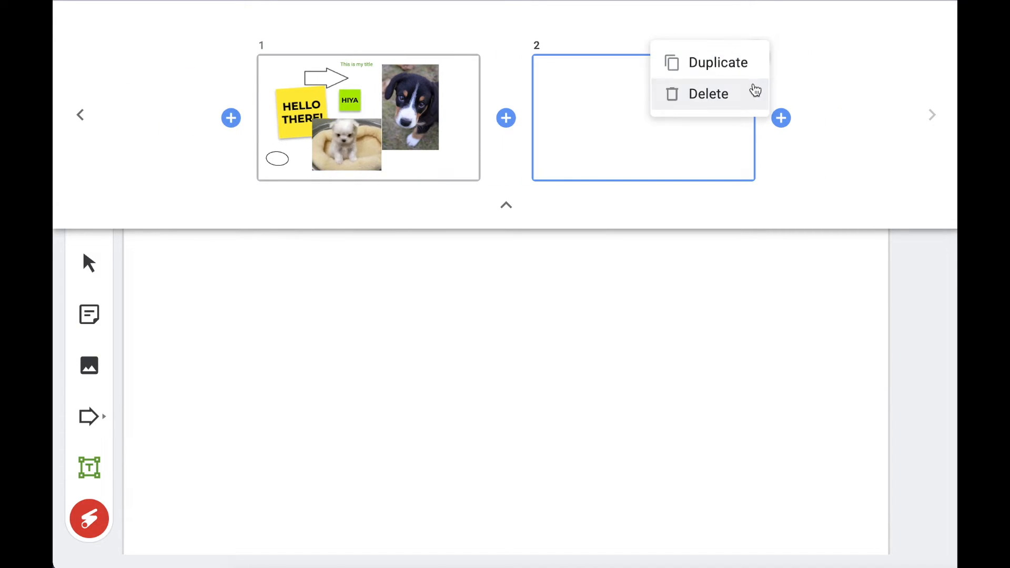
pyautogui.click(755, 93)
pyautogui.click(825, 286)
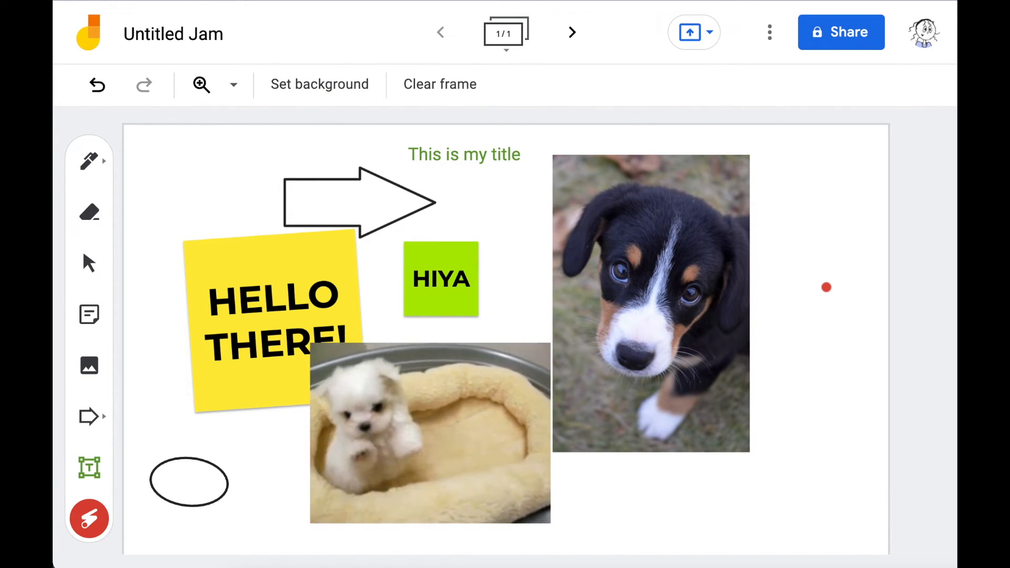
# Step: Review the frame's background choices and the sources for a custom background image
pyautogui.click(335, 94)
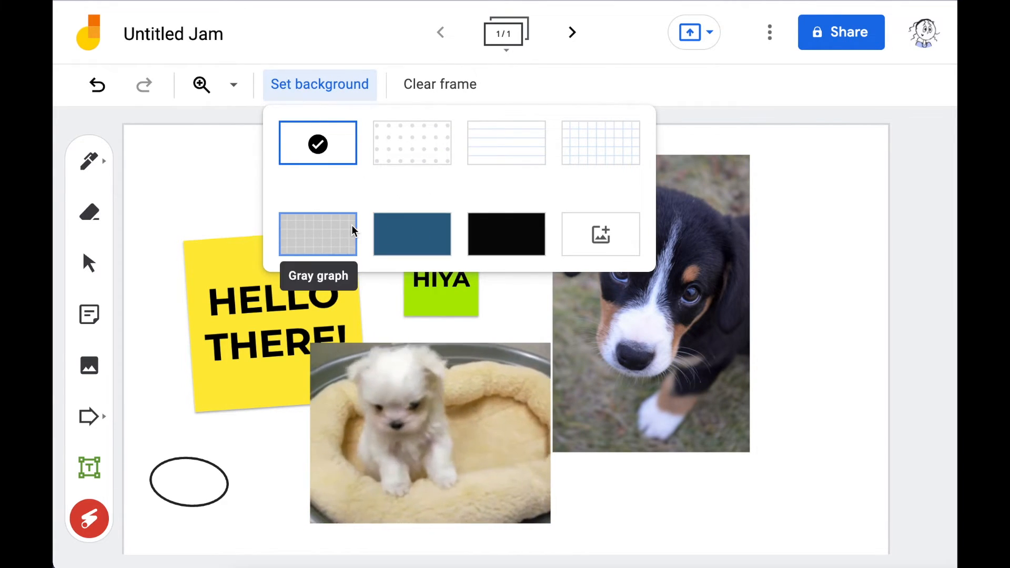
pyautogui.click(611, 241)
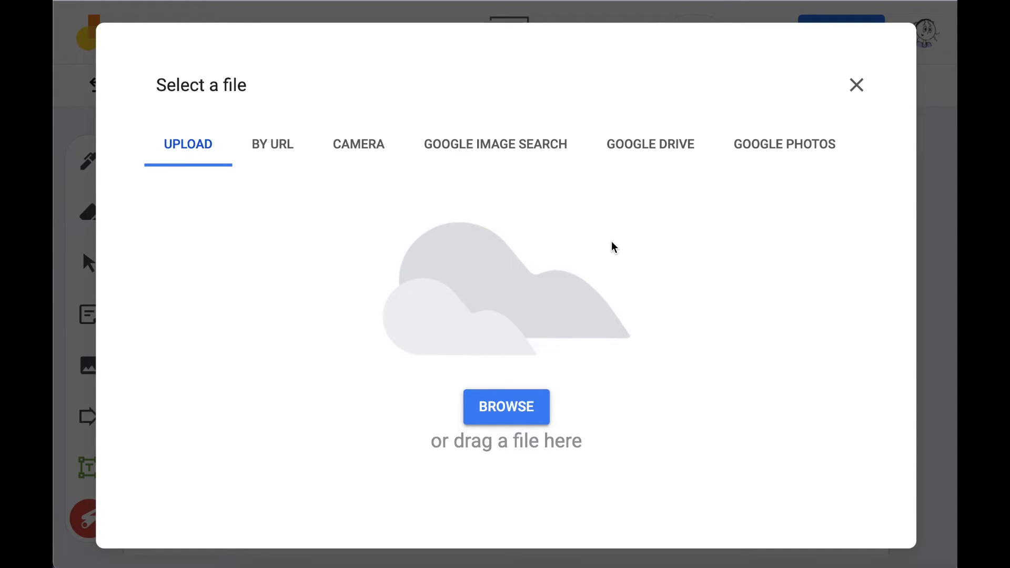
pyautogui.click(860, 90)
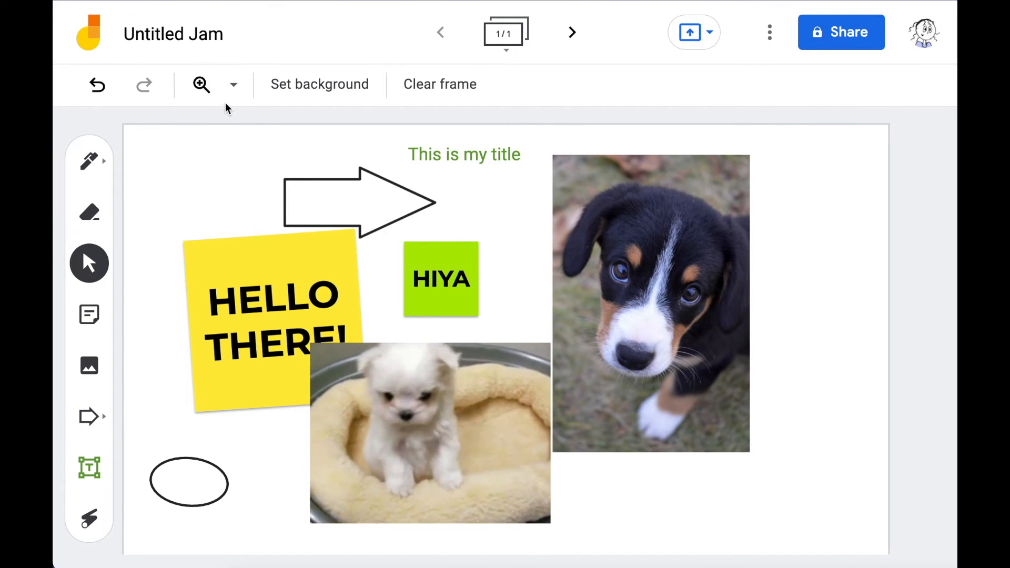
# Step: Zoom the canvas out to a much smaller view and enlarge it beyond the fitted size
pyautogui.click(232, 89)
pyautogui.click(263, 158)
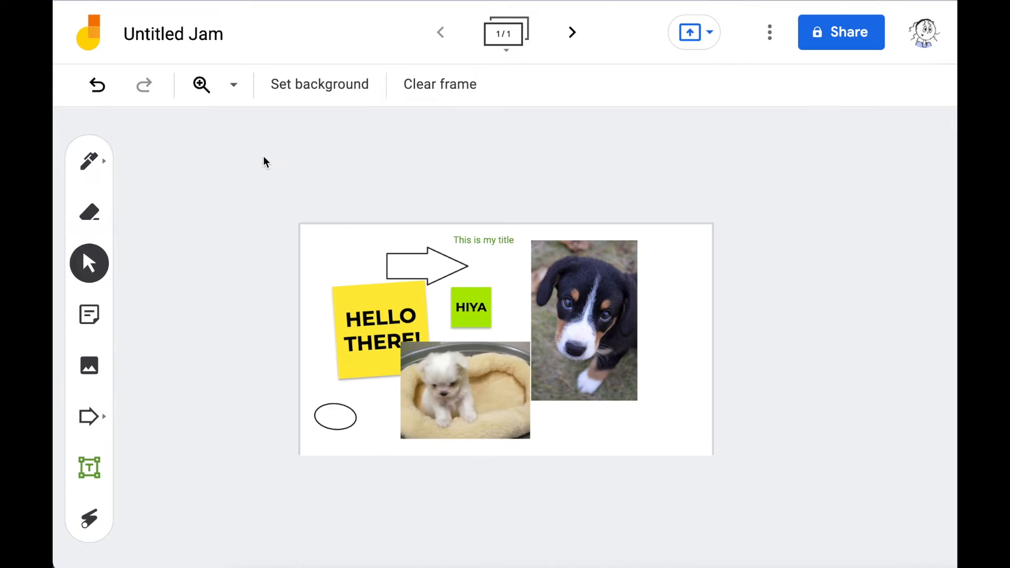
pyautogui.click(234, 87)
pyautogui.click(281, 182)
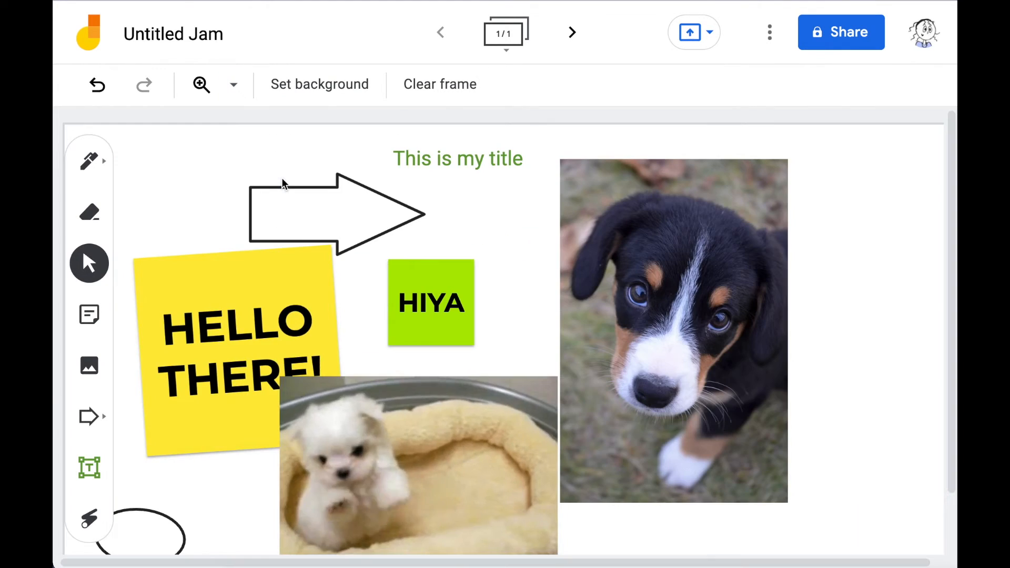
# Step: Undo the last frame deletion and redo it
pyautogui.click(98, 88)
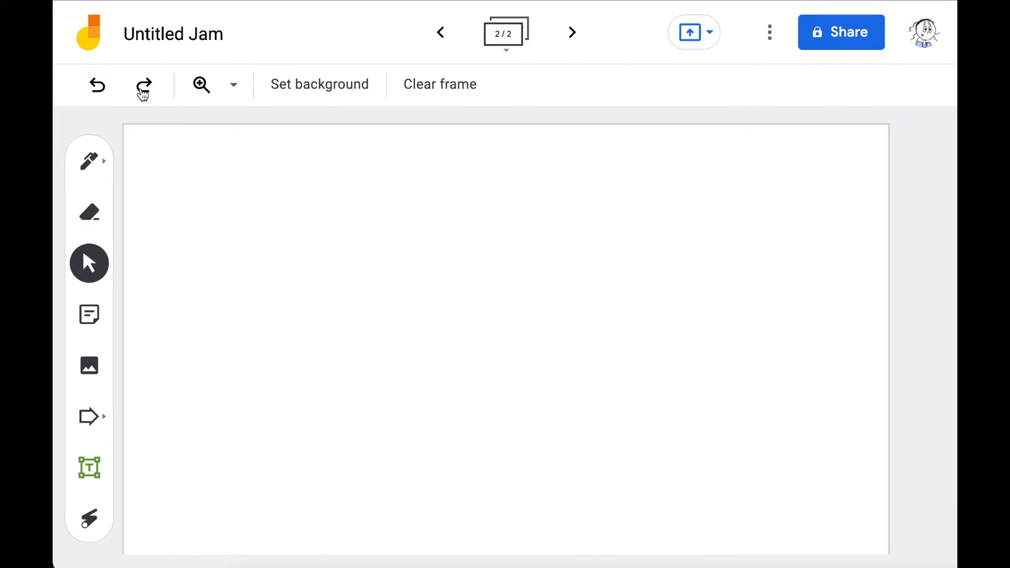
pyautogui.click(144, 88)
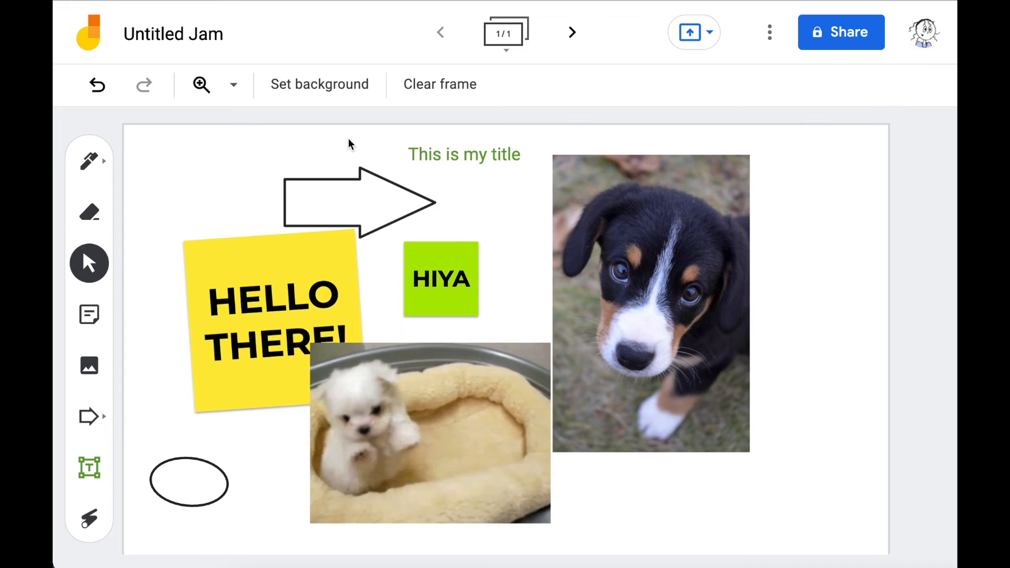
# Step: Check the options for presenting the jam to a meeting and open its version history
pyautogui.click(680, 47)
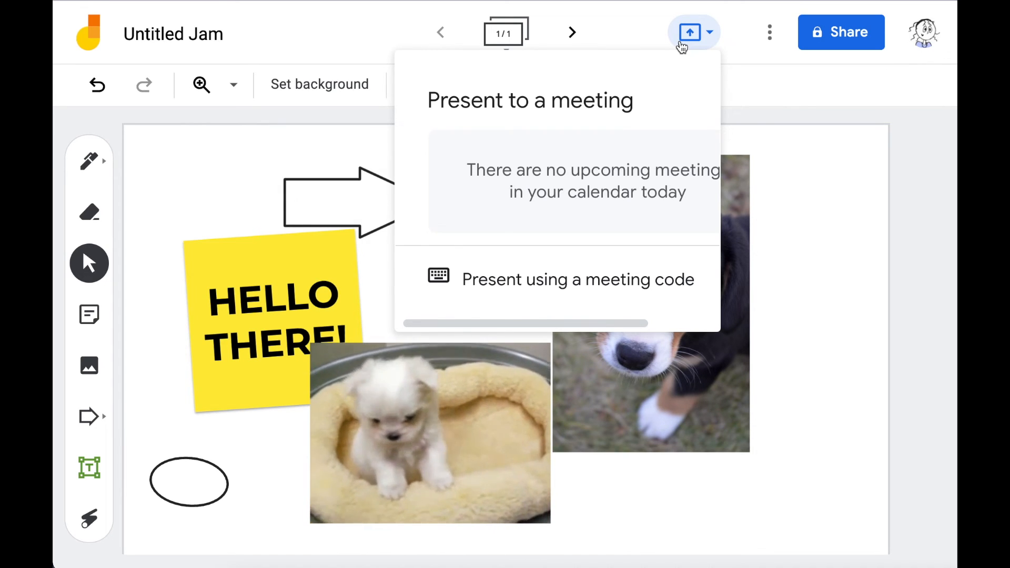
pyautogui.click(681, 44)
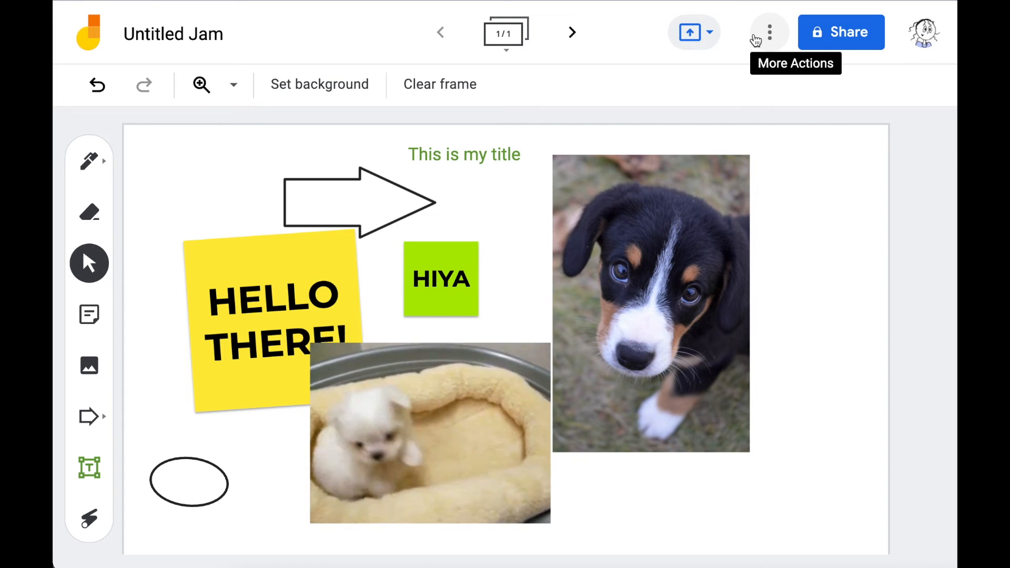
pyautogui.click(756, 41)
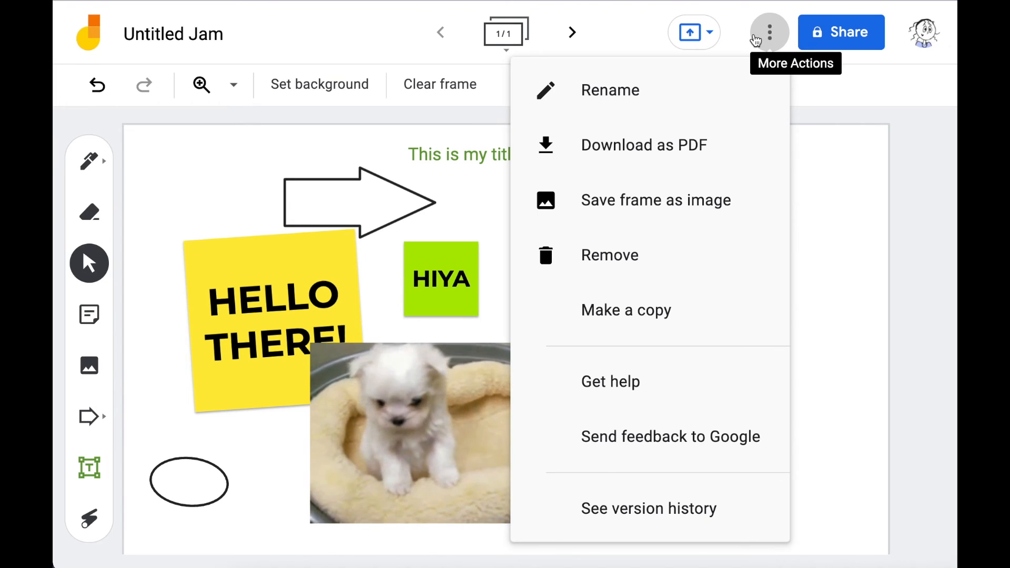
pyautogui.click(687, 508)
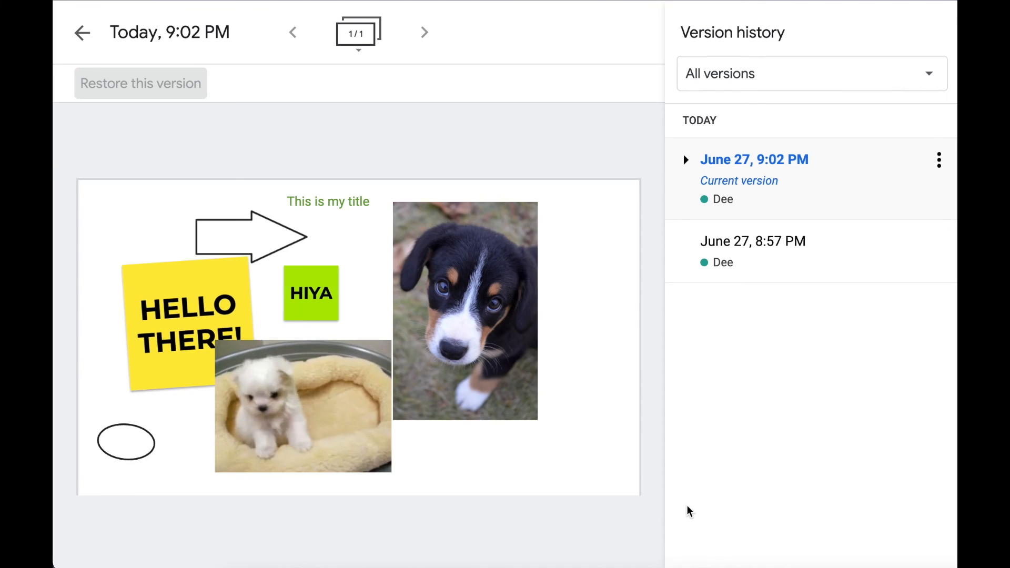